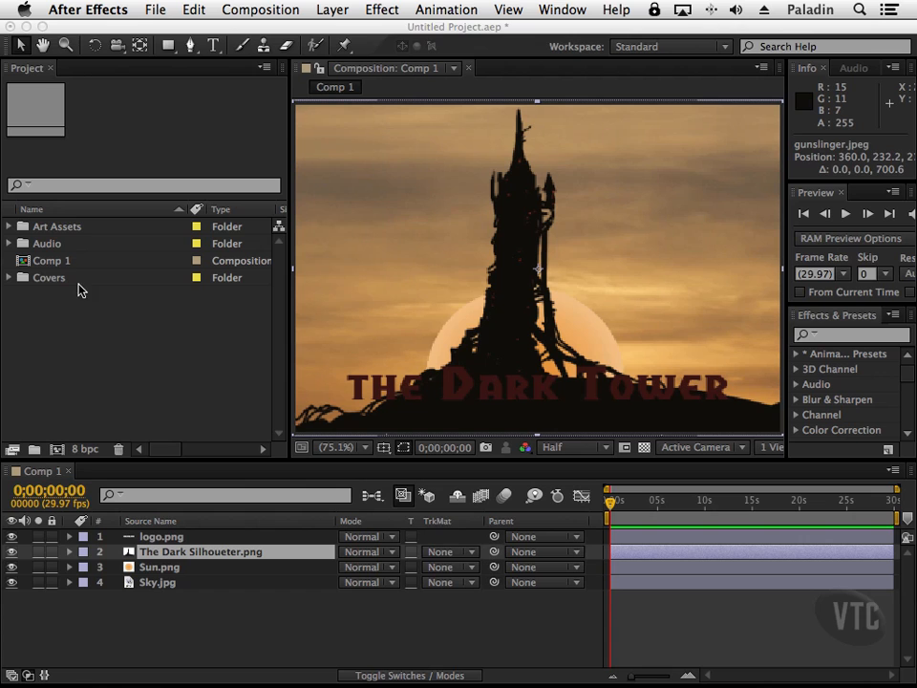
Rename the Comp 1 composition as Final.
{"action": "left_click", "coordinate": [70, 265]}
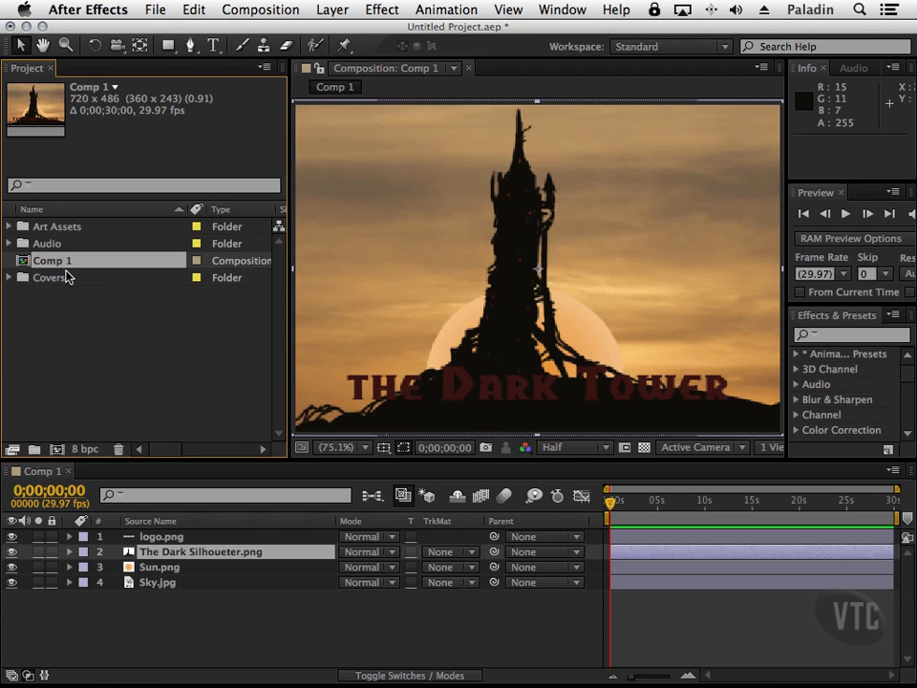
{"action": "key", "text": "Return"}
{"action": "key", "text": "BackSpace"}
{"action": "type", "text": "Final"}
{"action": "key", "text": "Return"}
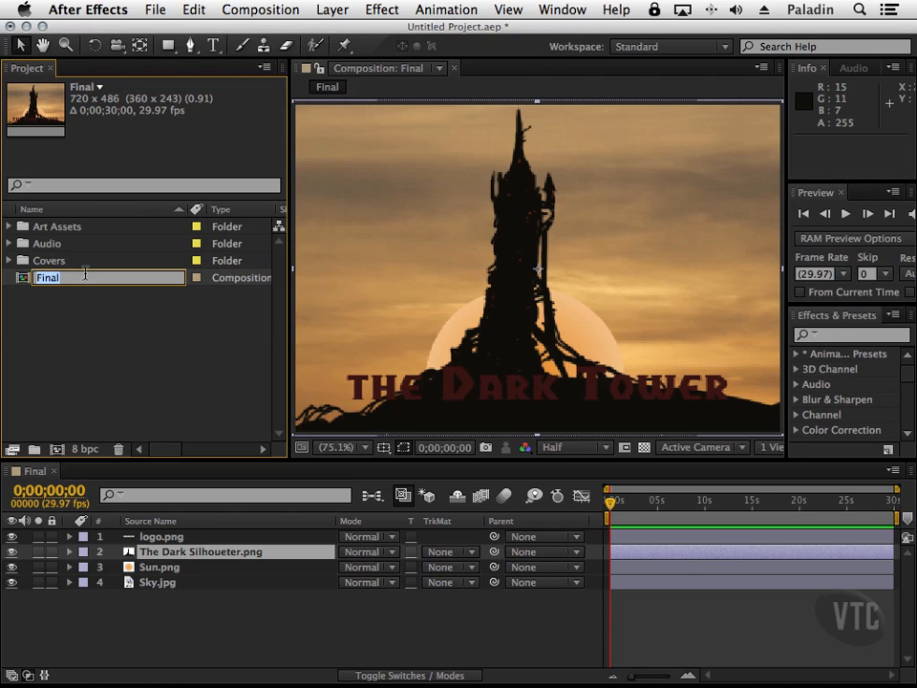
{"action": "left_click", "coordinate": [65, 299]}
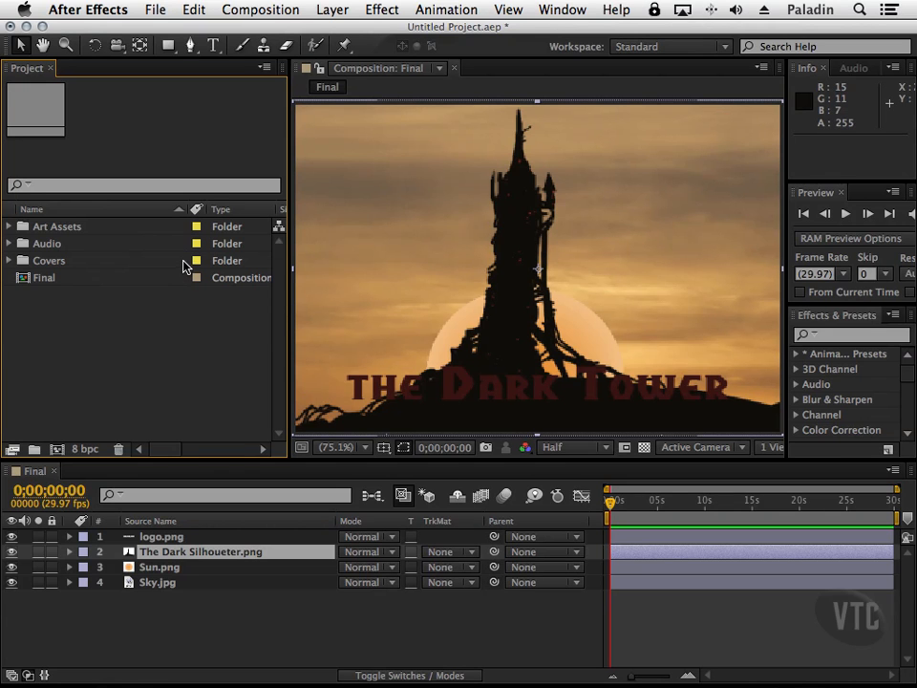
With no layer selected in the Final composition, start a new solid layer and name it Cover Comp.
{"action": "left_click", "coordinate": [335, 11]}
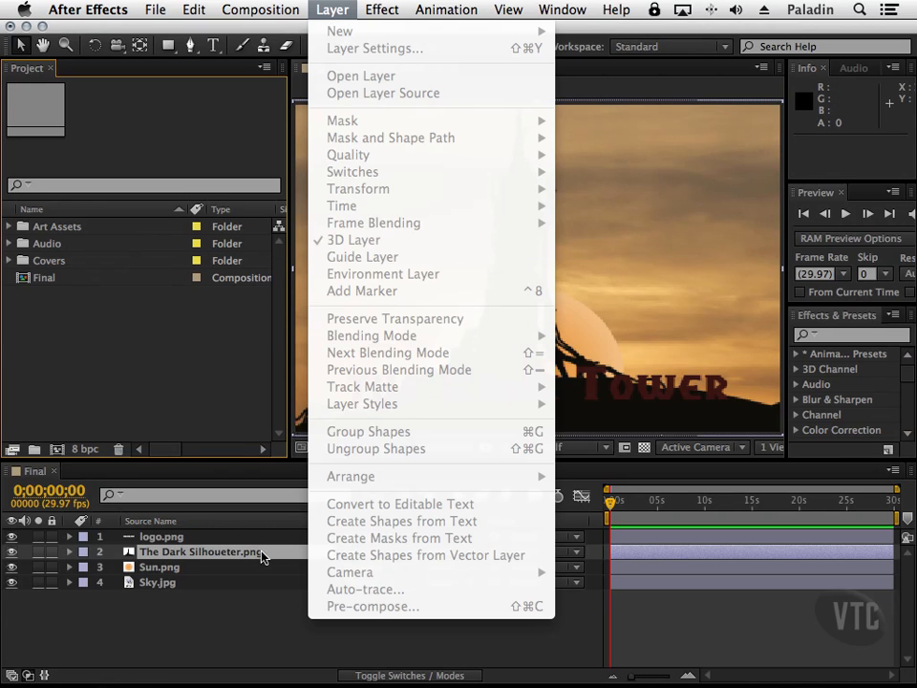
{"action": "left_click", "coordinate": [267, 626]}
{"action": "left_click", "coordinate": [342, 11]}
{"action": "mouse_move", "coordinate": [344, 32]}
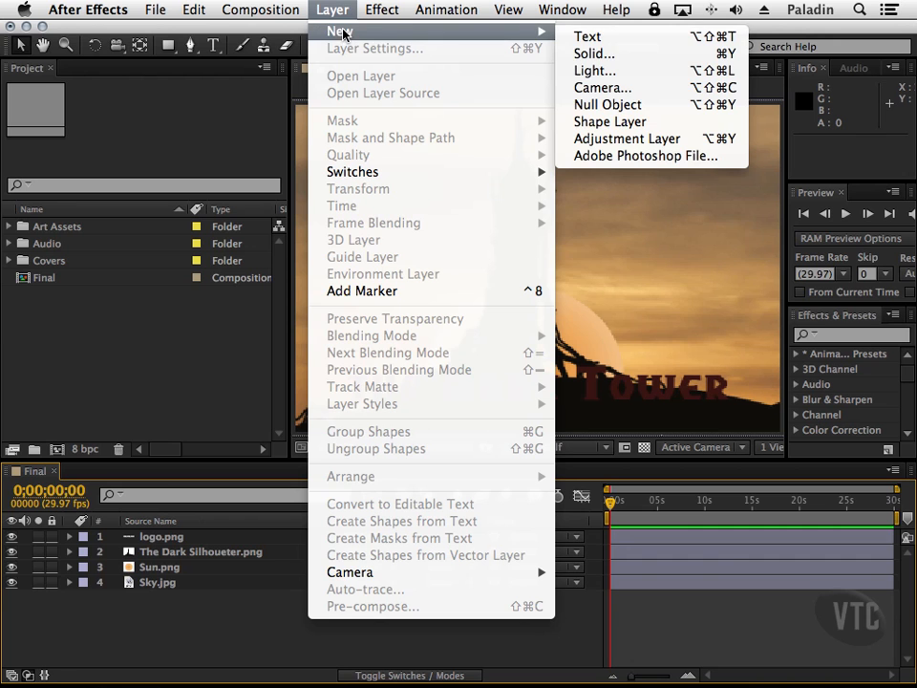
{"action": "left_click", "coordinate": [623, 54]}
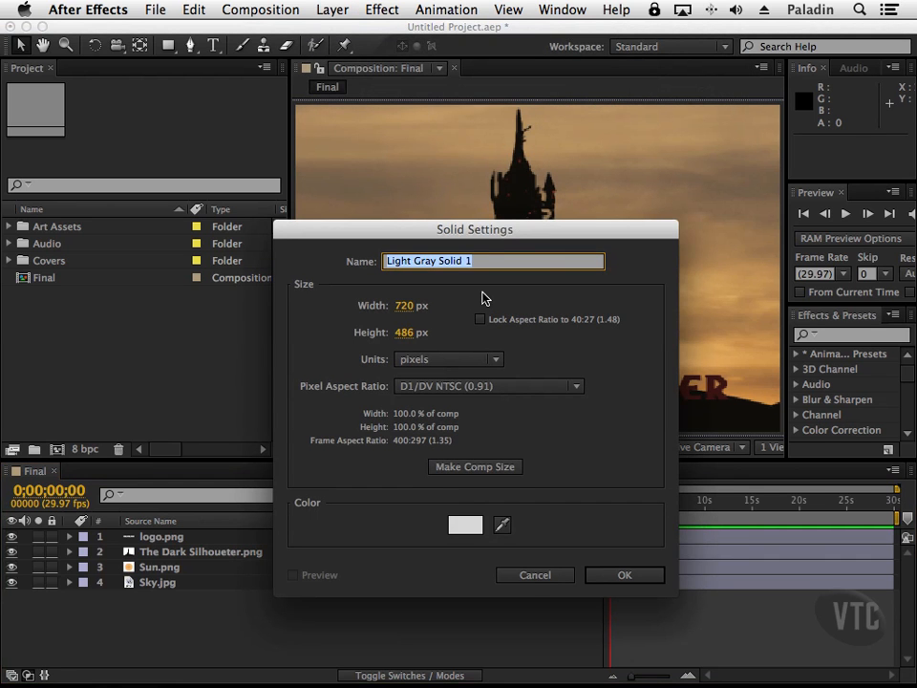
{"action": "type", "text": "Co"}
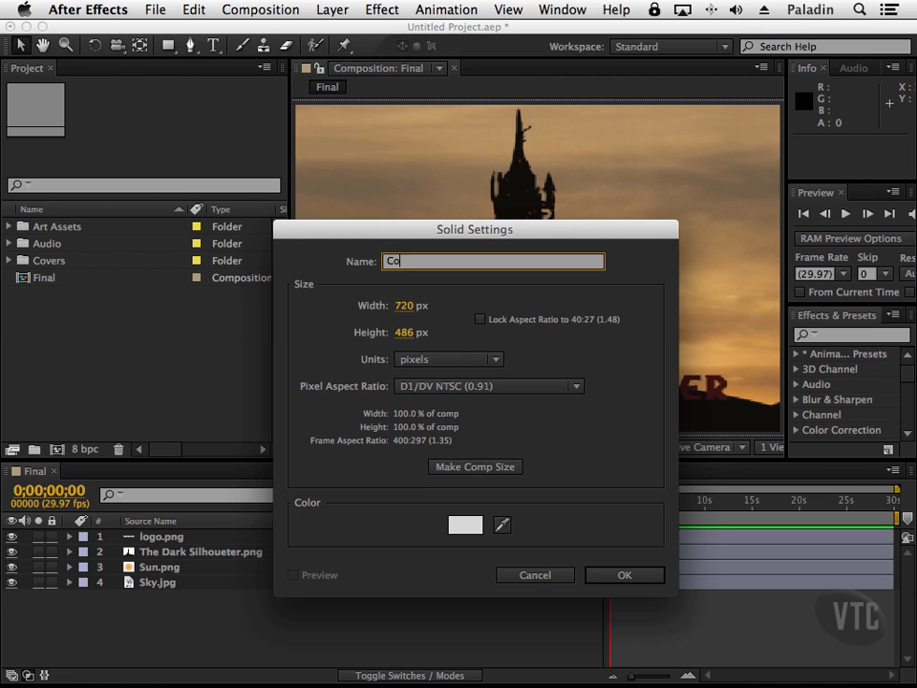
{"action": "type", "text": "ver Comp"}
Give the Cover Comp solid a medium blue color and create it.
{"action": "left_click_drag", "start_coordinate": [518, 237], "coordinate": [507, 189]}
{"action": "left_click", "coordinate": [490, 475]}
{"action": "left_click", "coordinate": [467, 483]}
{"action": "left_click_drag", "start_coordinate": [846, 603], "coordinate": [504, 332]}
{"action": "left_click_drag", "start_coordinate": [747, 454], "coordinate": [750, 443]}
{"action": "left_click_drag", "start_coordinate": [668, 441], "coordinate": [645, 425]}
{"action": "left_click", "coordinate": [886, 365]}
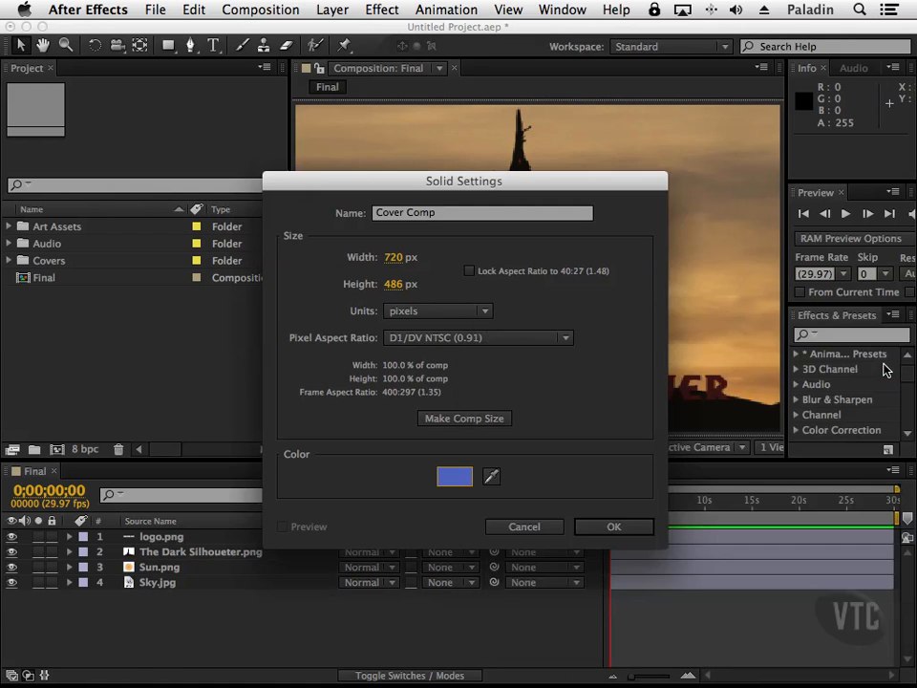
{"action": "left_click", "coordinate": [609, 527]}
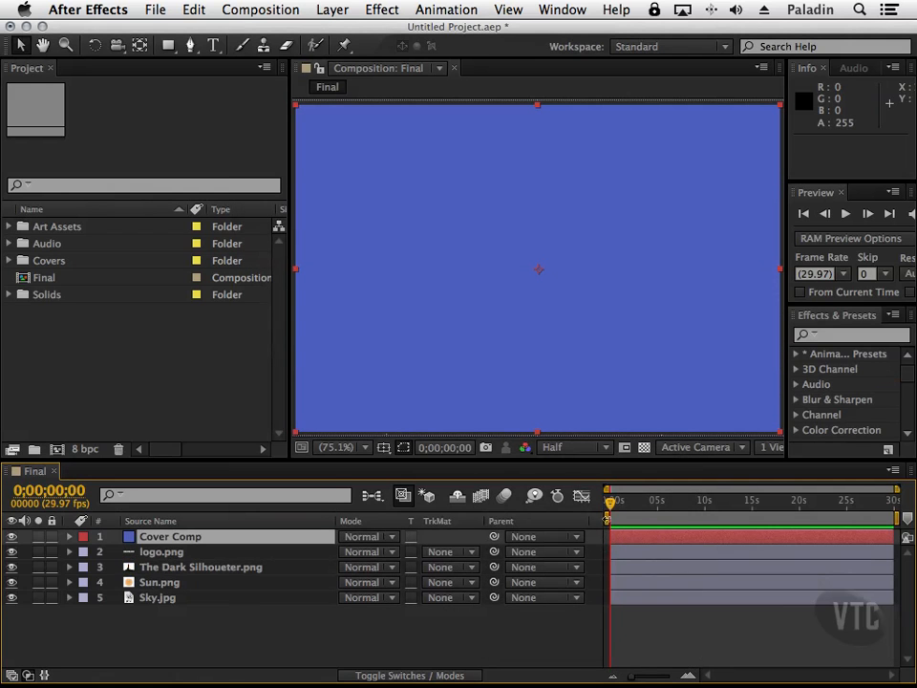
Pre-compose the Cover Comp solid into a new composition named Cover Comps, leaving all attributes in Final.
{"action": "right_click", "coordinate": [130, 545]}
{"action": "left_click", "coordinate": [176, 544]}
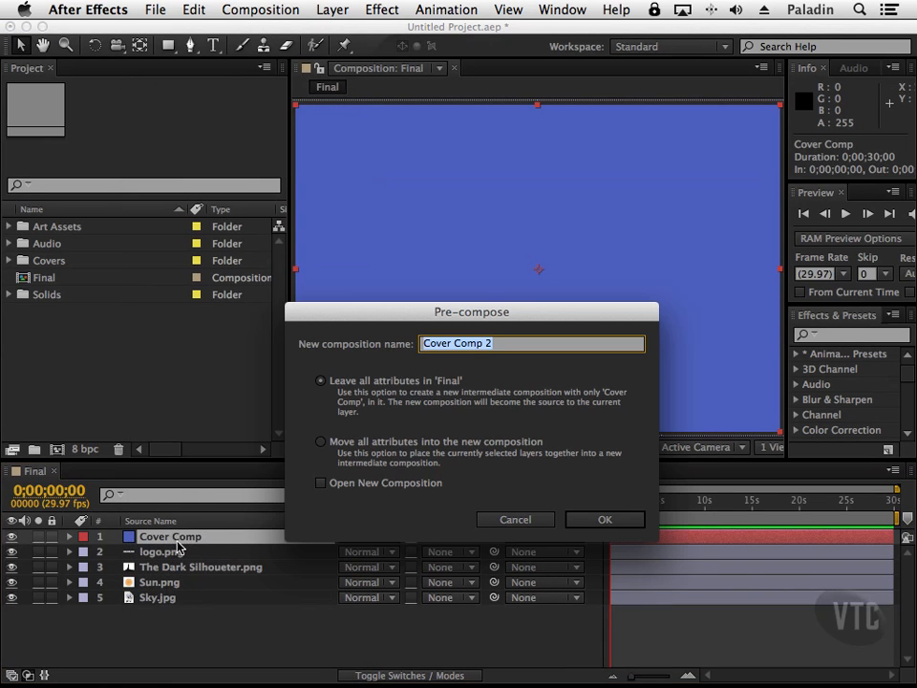
{"action": "left_click", "coordinate": [494, 344]}
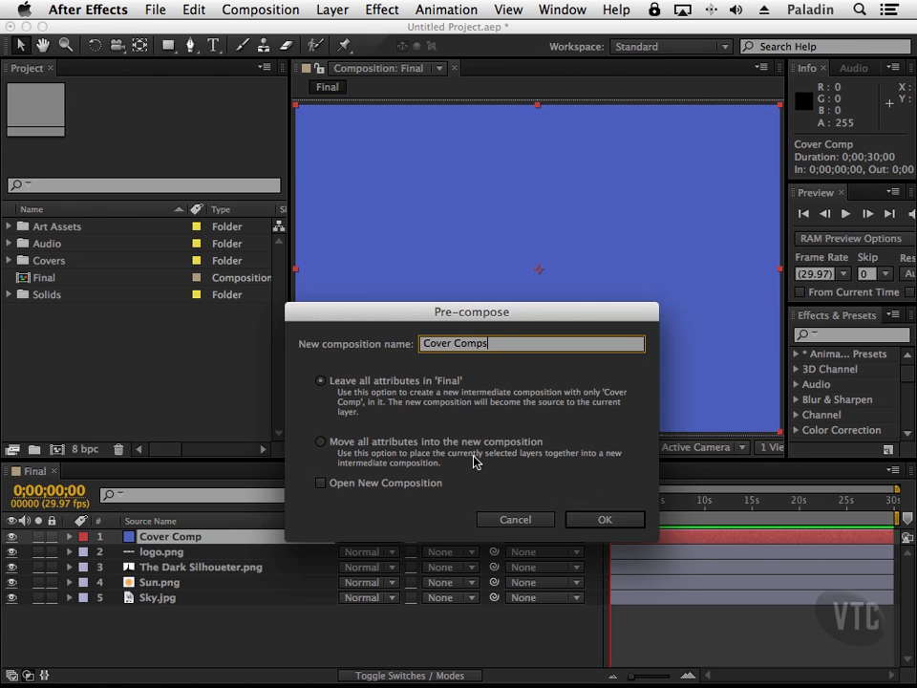
{"action": "left_click", "coordinate": [604, 519]}
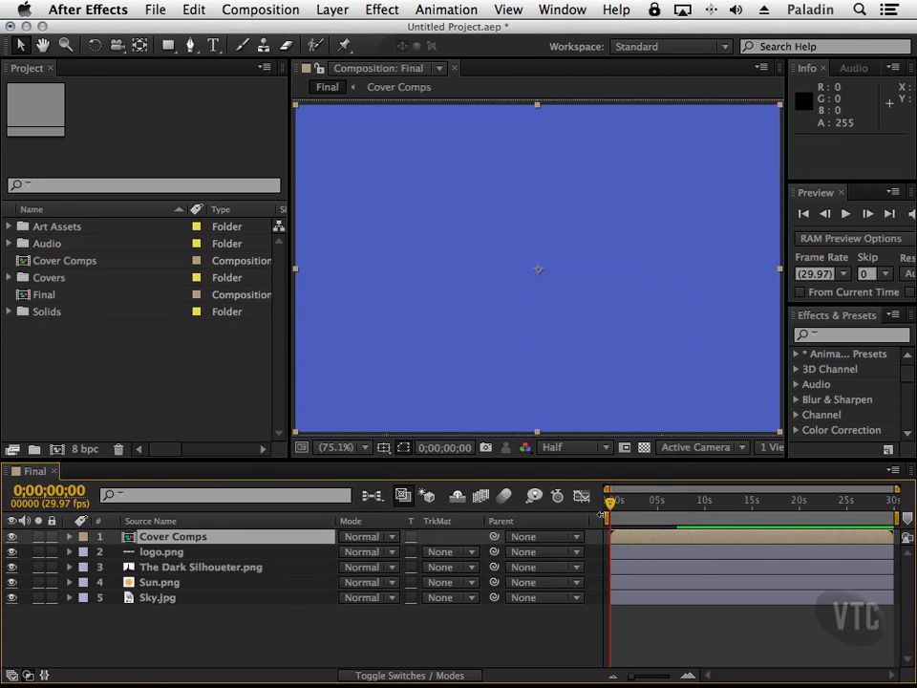
Look inside the Cover Comps composition, then return to Final and toggle the Cover Comps layer's visibility to examine its effect.
{"action": "double_click", "coordinate": [130, 538]}
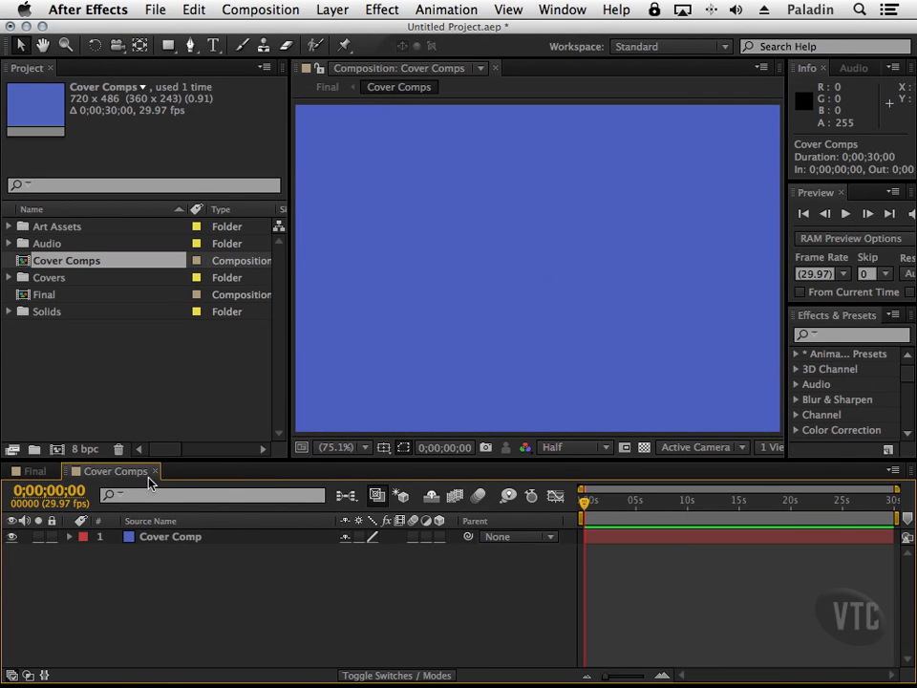
{"action": "left_click", "coordinate": [33, 472]}
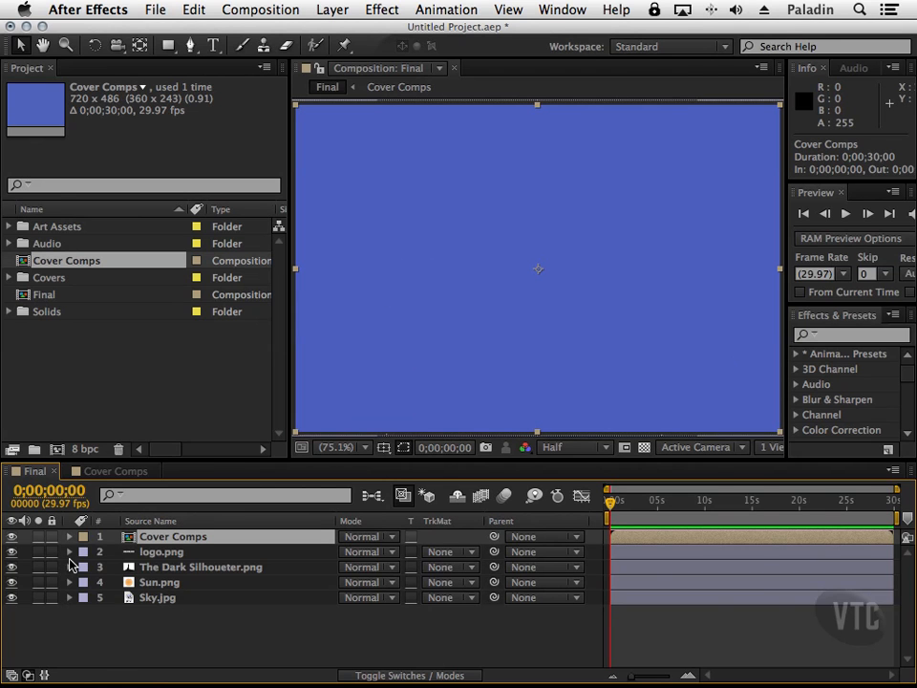
{"action": "left_click", "coordinate": [12, 537]}
{"action": "left_click", "coordinate": [12, 538]}
{"action": "left_click", "coordinate": [13, 538]}
{"action": "left_click", "coordinate": [12, 538]}
{"action": "left_click", "coordinate": [13, 538]}
Hide the blue Cover Comp solid inside the Cover Comps composition and check the effect in Final.
{"action": "left_click", "coordinate": [115, 471]}
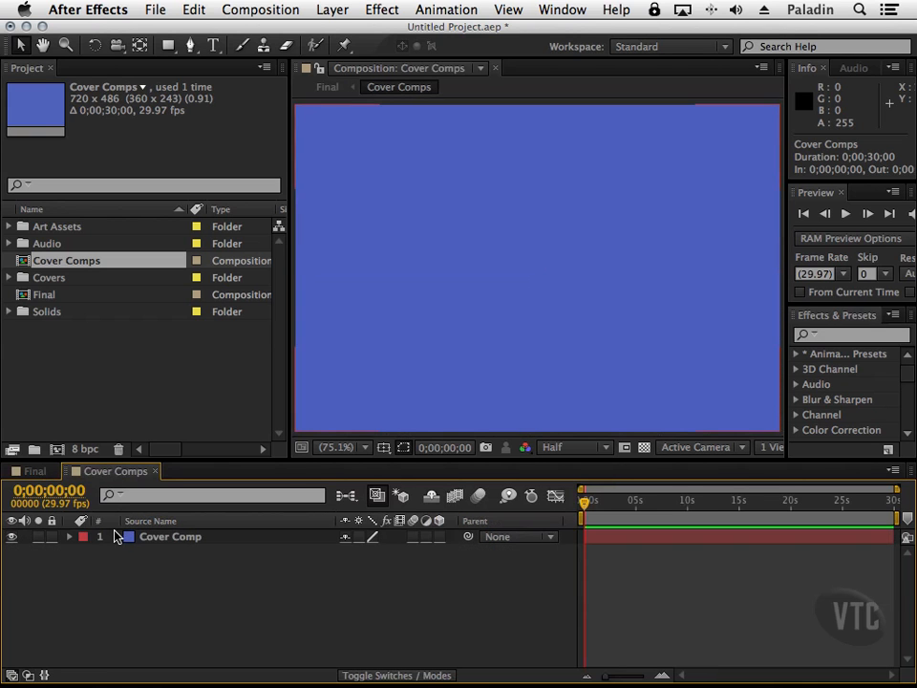
{"action": "left_click", "coordinate": [12, 537]}
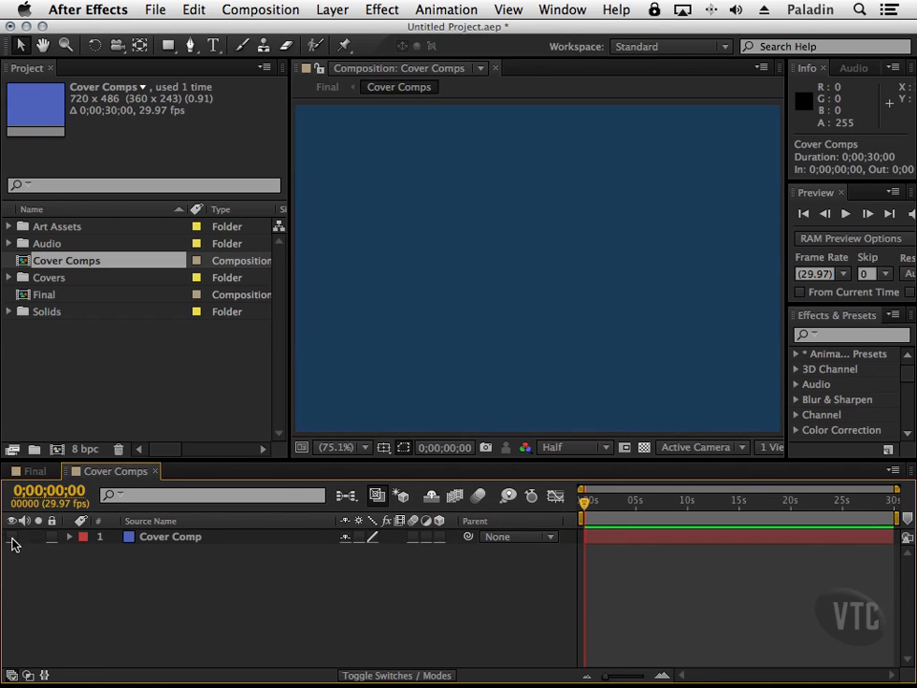
{"action": "left_click", "coordinate": [35, 471]}
{"action": "left_click", "coordinate": [98, 472]}
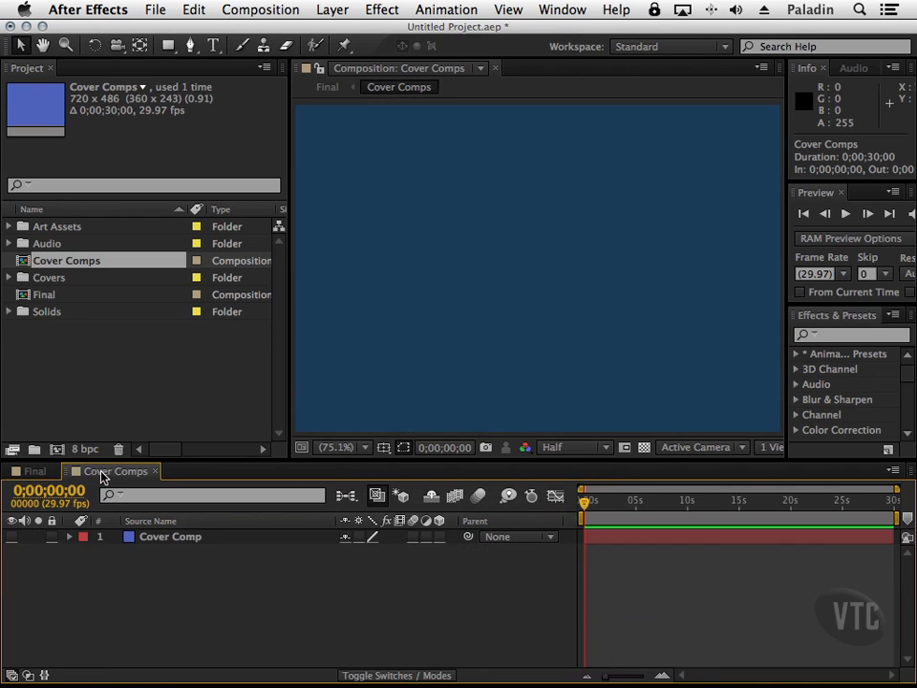
Add a new solid layer named Cover 1 to the Cover Comps composition, keeping the same blue color.
{"action": "left_click", "coordinate": [172, 538]}
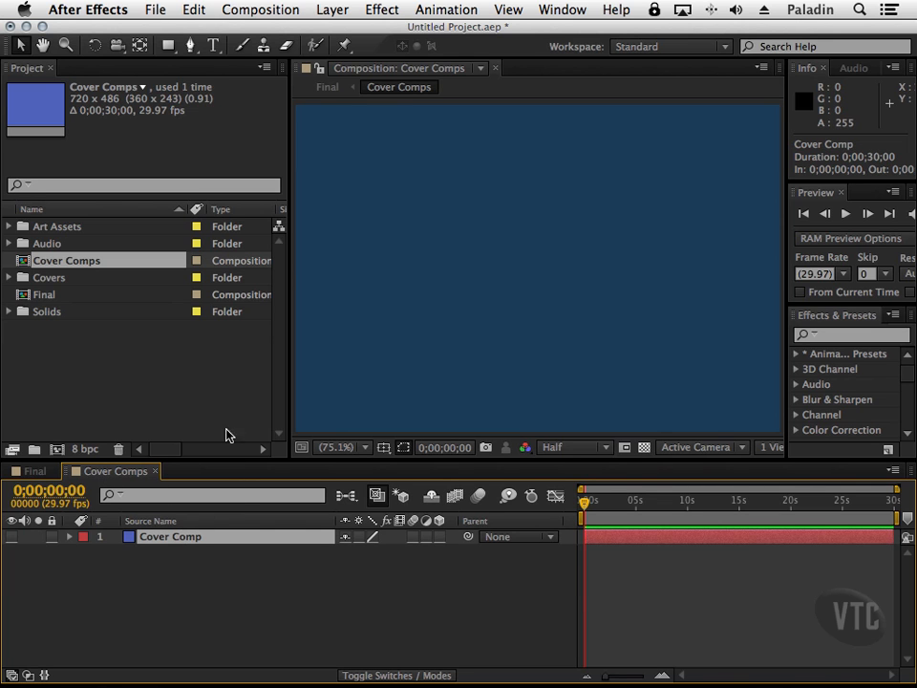
{"action": "left_click", "coordinate": [342, 10]}
{"action": "mouse_move", "coordinate": [345, 34]}
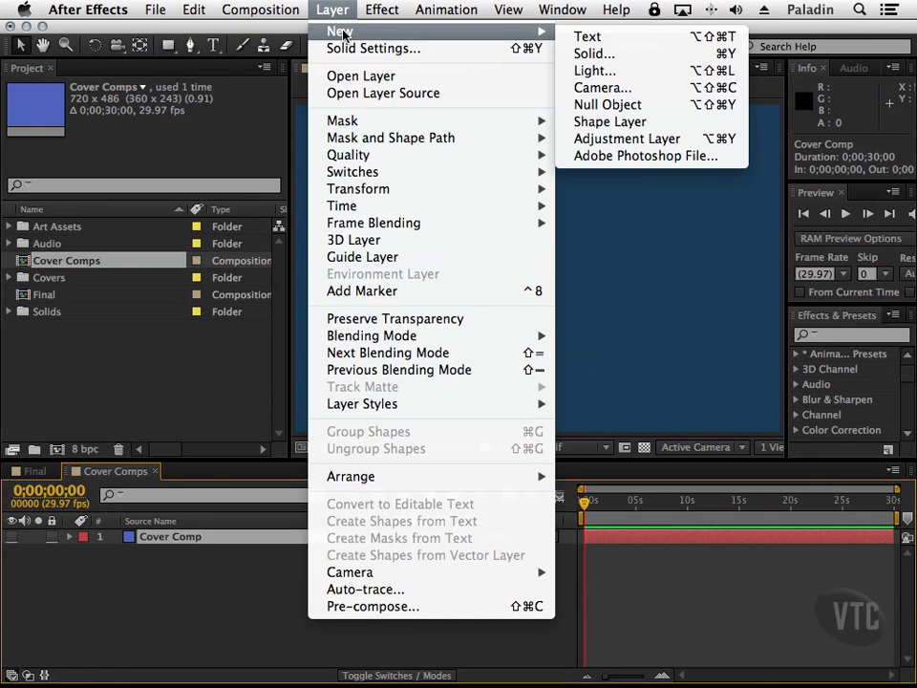
{"action": "left_click", "coordinate": [604, 54]}
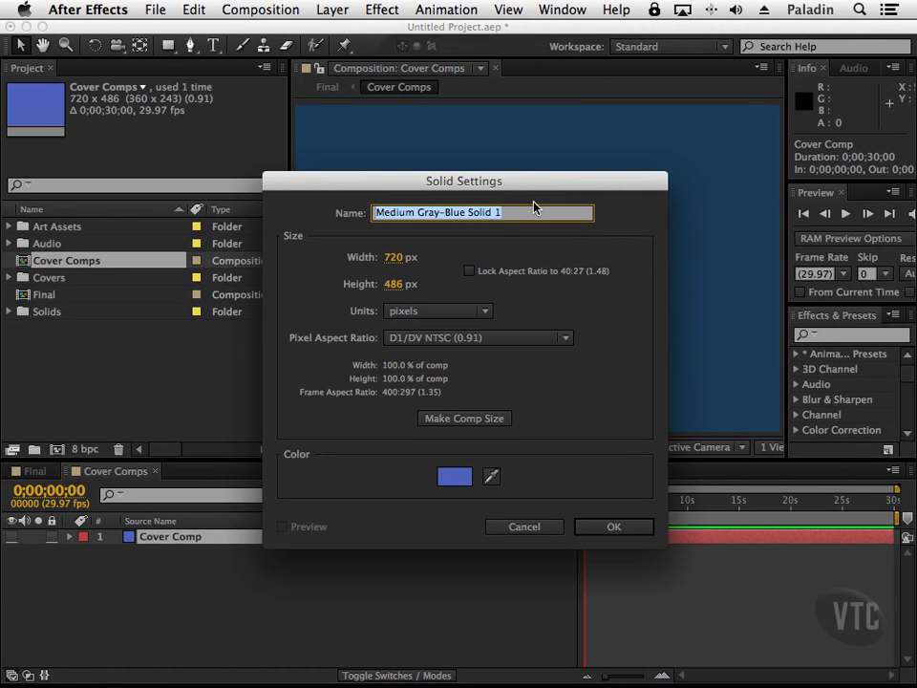
{"action": "type", "text": "Cover"}
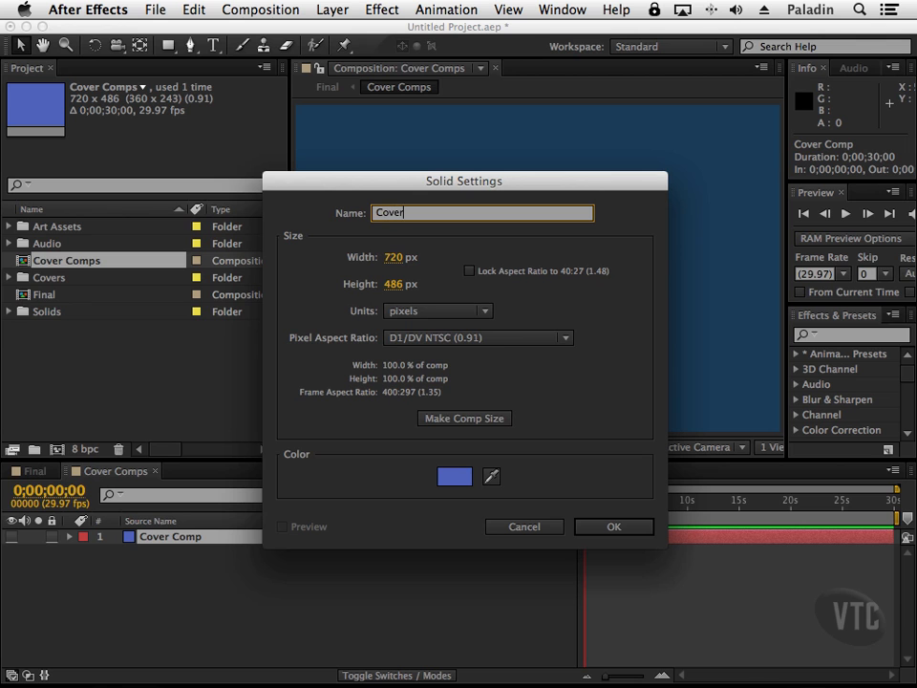
{"action": "left_click", "coordinate": [610, 526]}
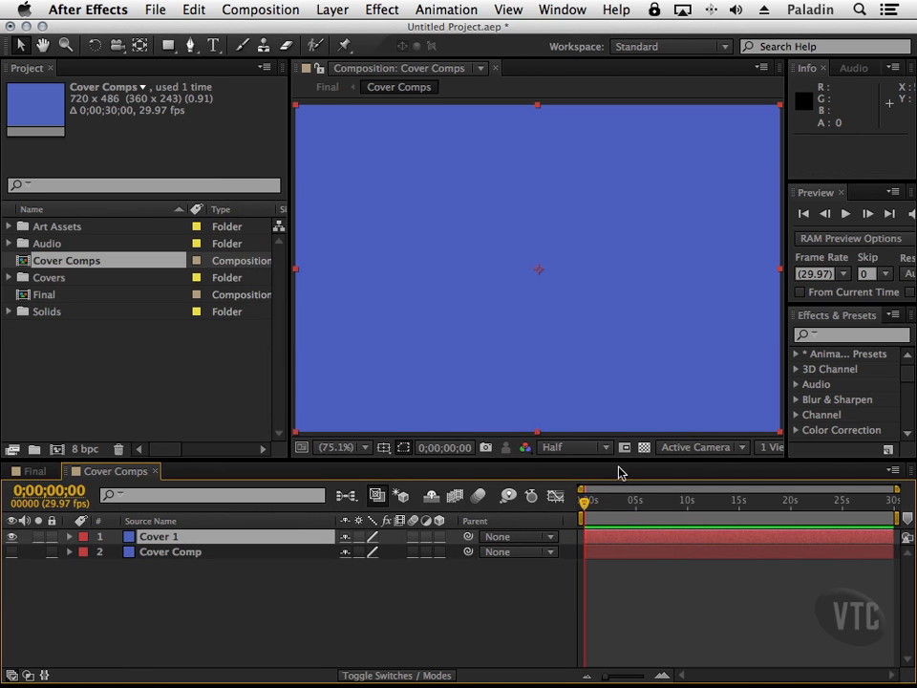
Replace the footage of the Cover 1 solid in the Solids folder with gunslinger.jpeg from the Asstes Covers folder.
{"action": "left_click", "coordinate": [9, 312]}
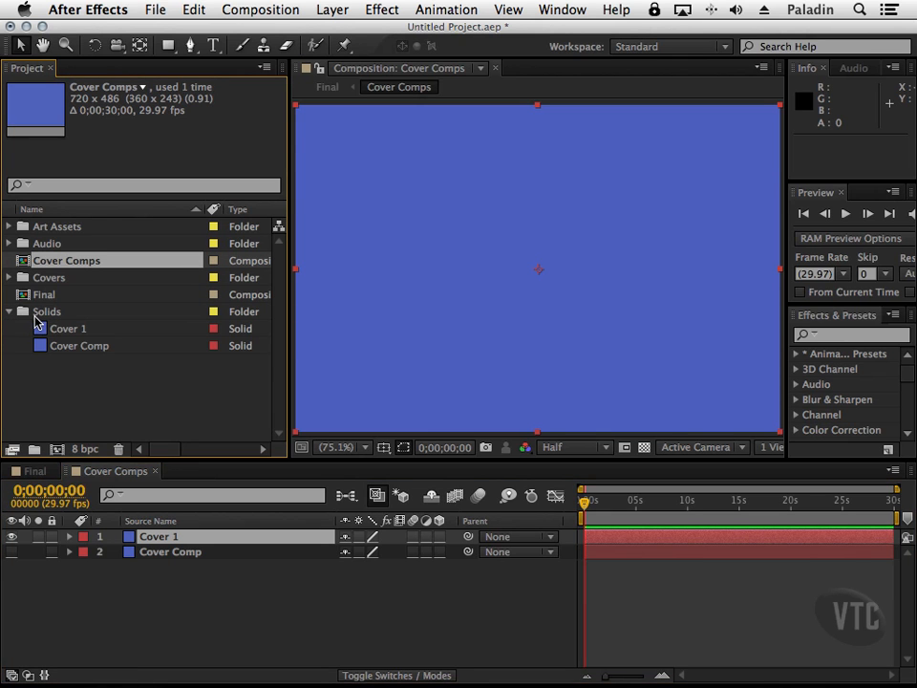
{"action": "left_click", "coordinate": [45, 332]}
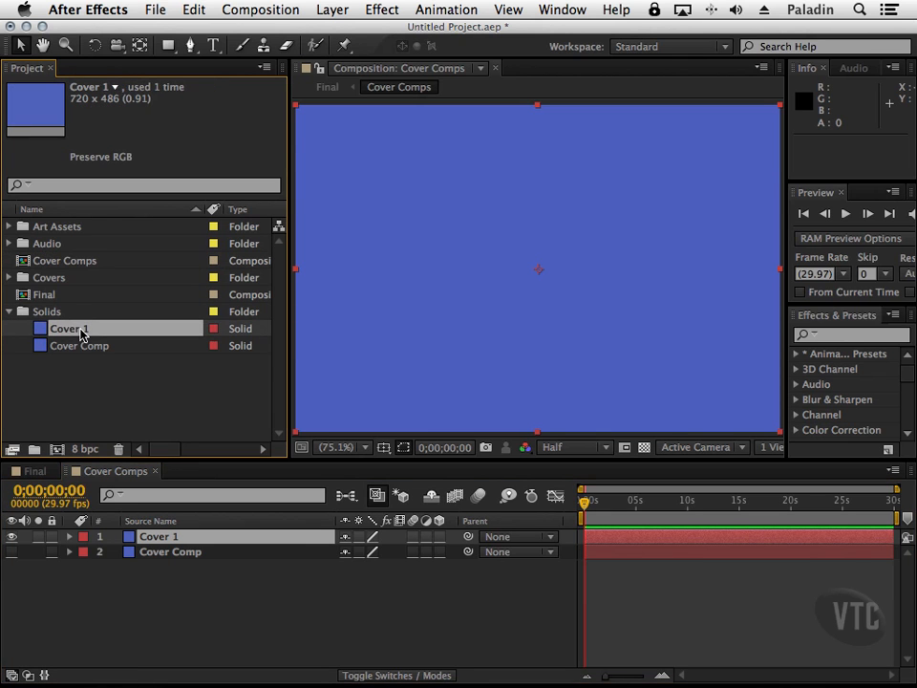
{"action": "right_click", "coordinate": [81, 332]}
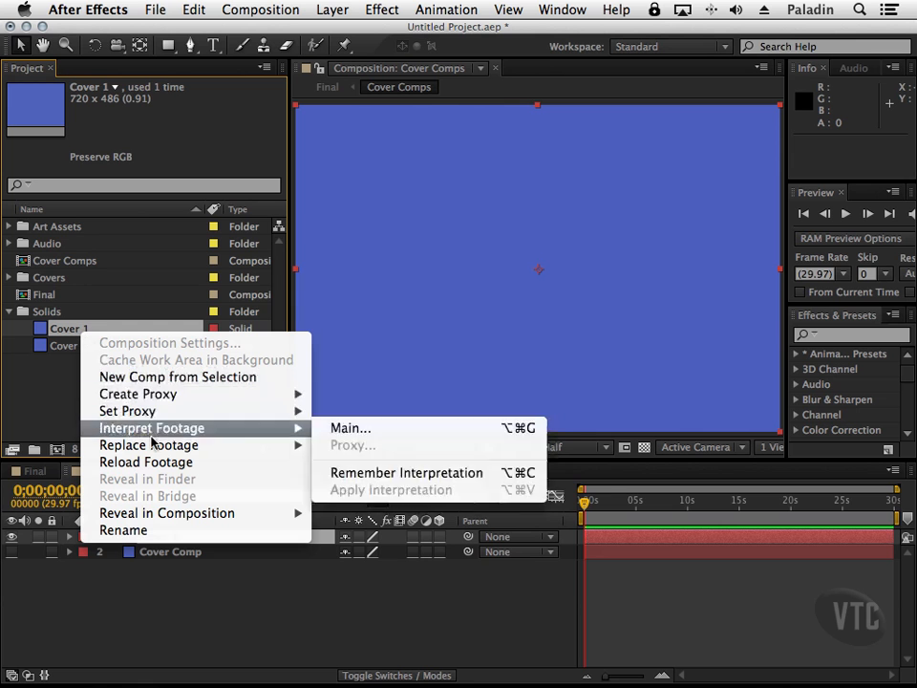
{"action": "mouse_move", "coordinate": [154, 449]}
{"action": "left_click", "coordinate": [346, 446]}
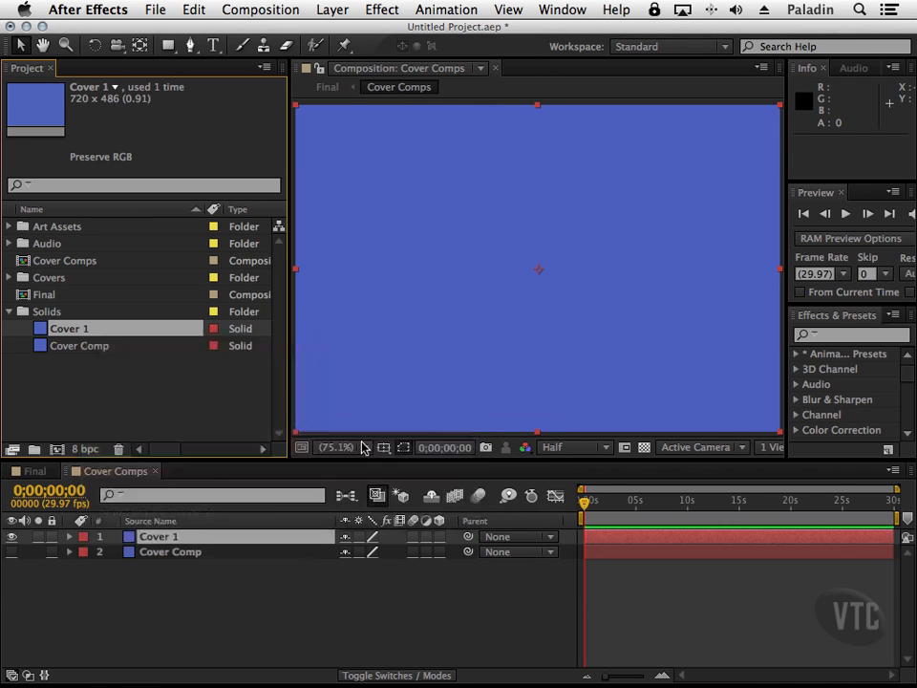
{"action": "left_click", "coordinate": [706, 114]}
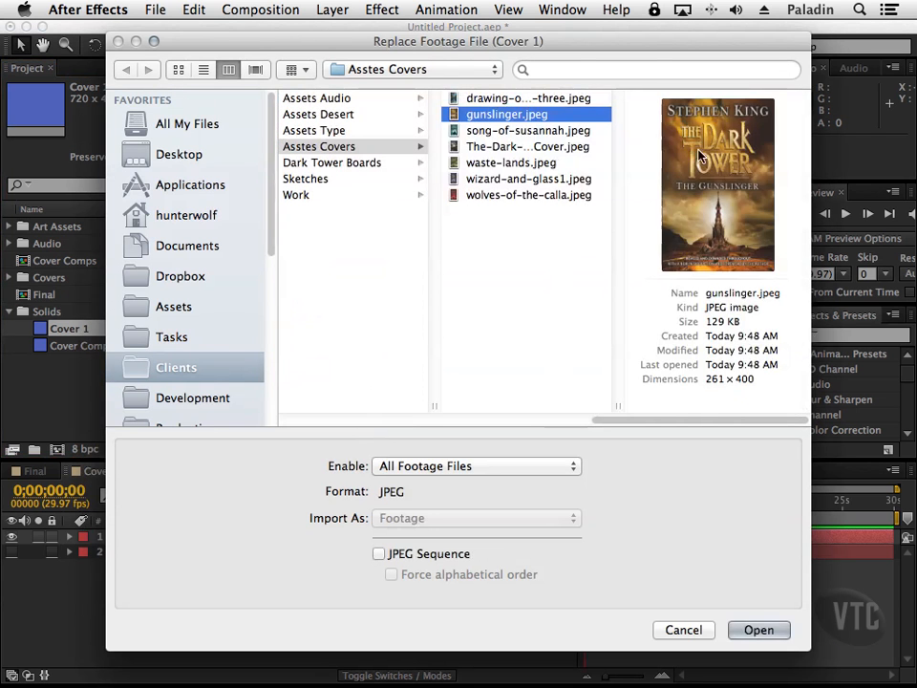
{"action": "left_click", "coordinate": [756, 633]}
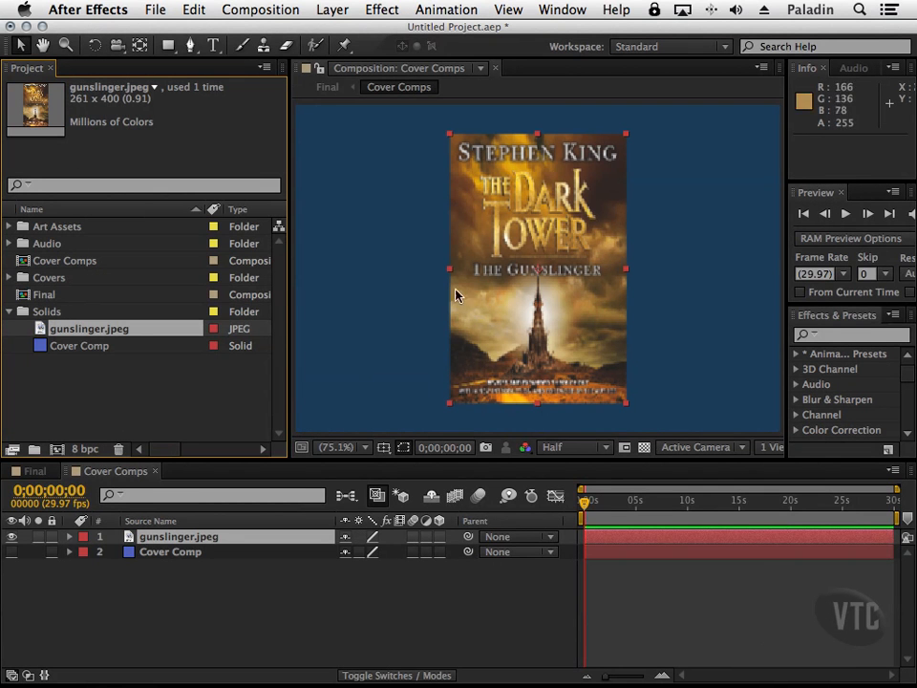
Toggle the Cover Comp solid's visibility, then examine how the gunslinger cover appears in Final and return to Cover Comps.
{"action": "left_click", "coordinate": [12, 552]}
{"action": "left_click", "coordinate": [11, 553]}
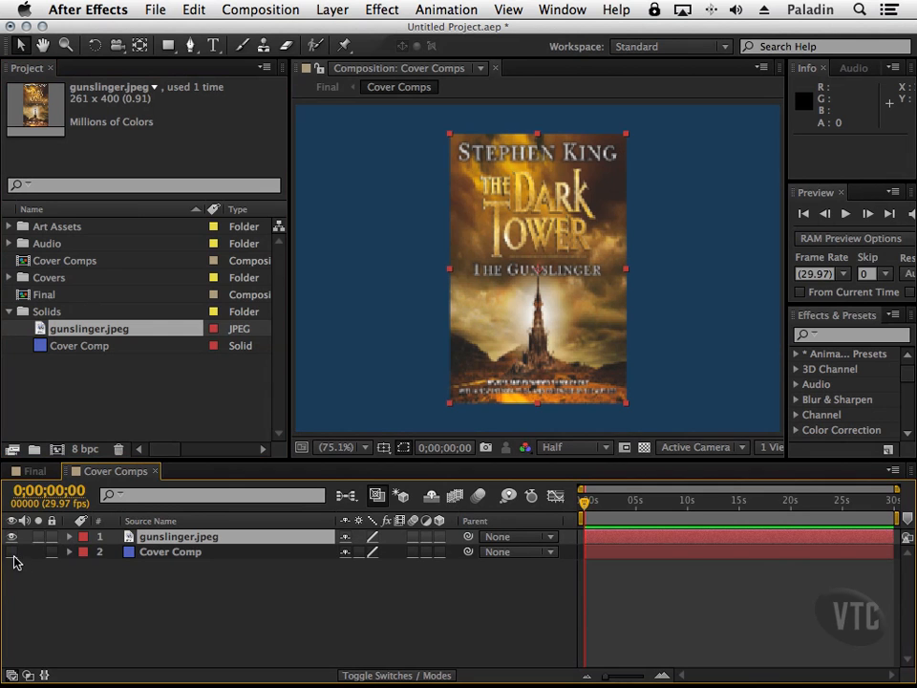
{"action": "left_click", "coordinate": [37, 472]}
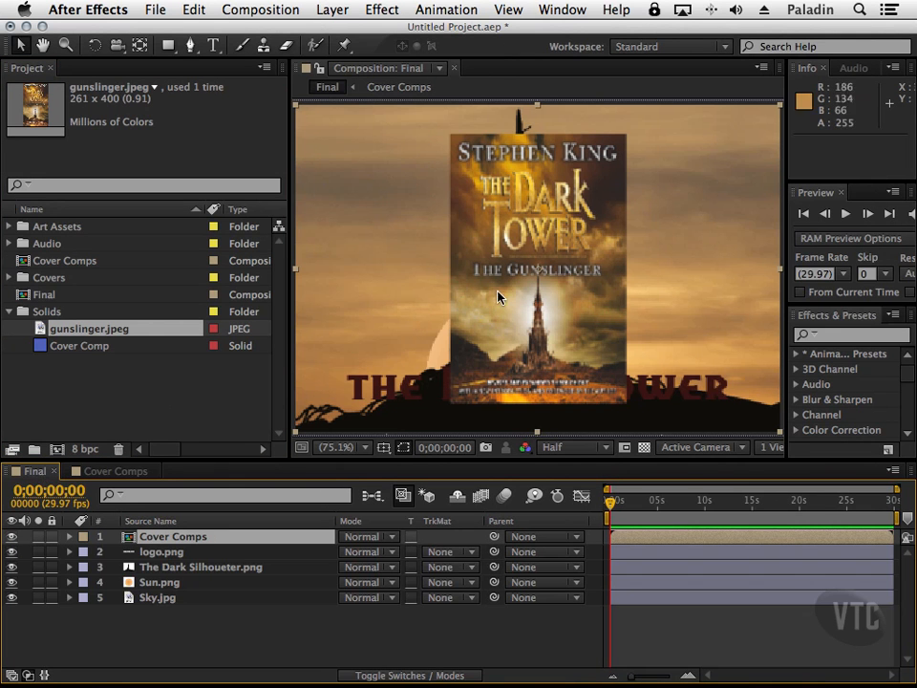
{"action": "left_click", "coordinate": [119, 472]}
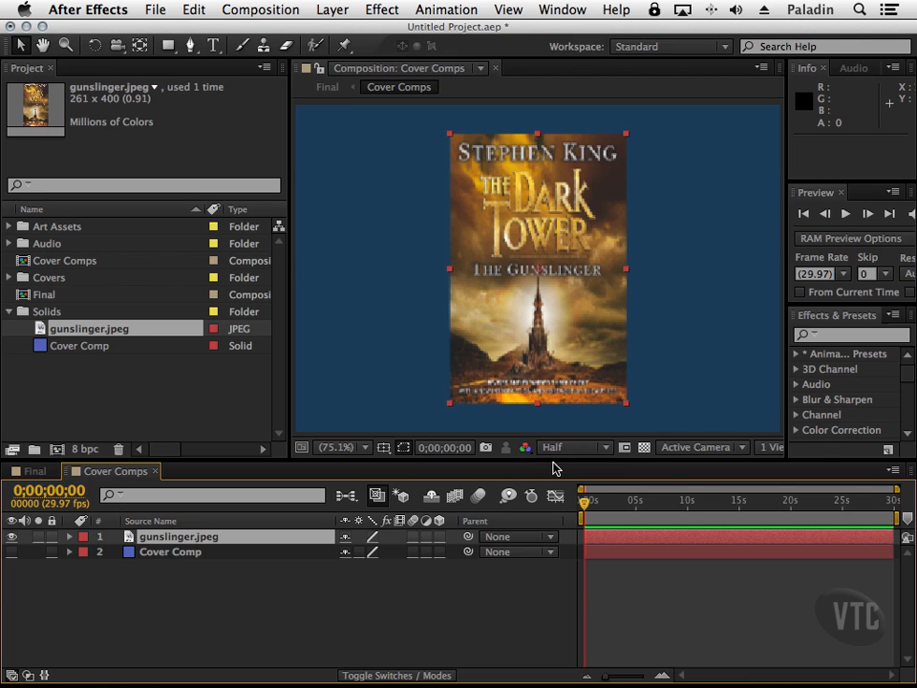
Make the gunslinger.jpeg layer 3D and display the composition in two side-by-side views, Top and Custom View 1.
{"action": "left_click", "coordinate": [440, 537]}
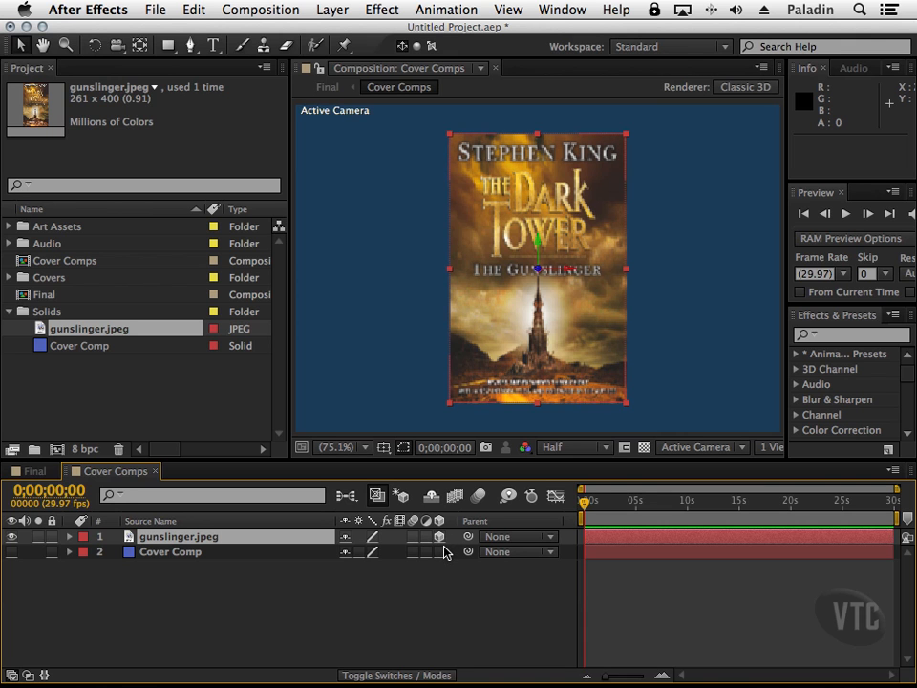
{"action": "left_click", "coordinate": [740, 450]}
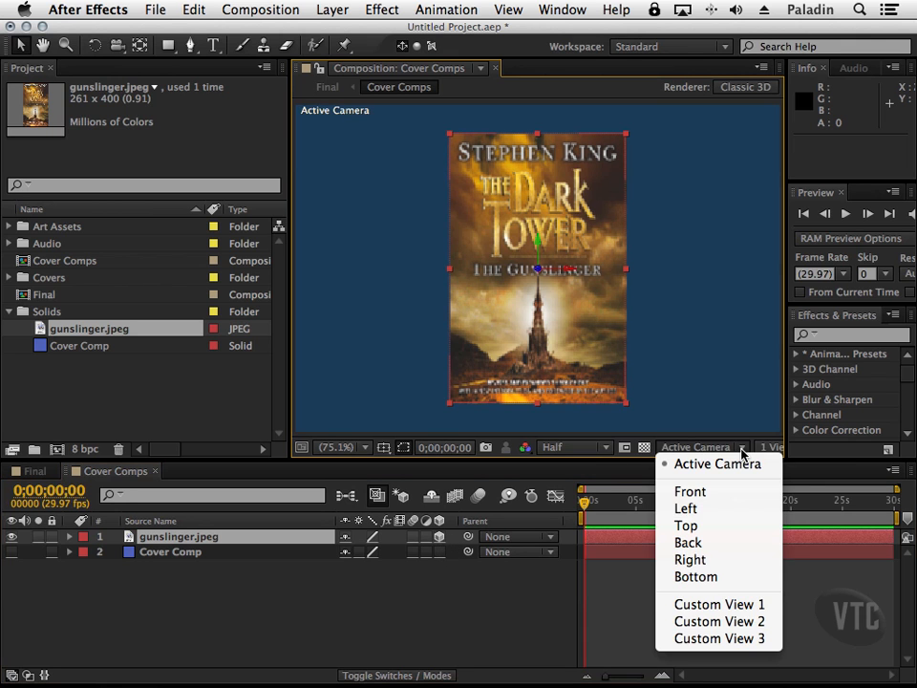
{"action": "left_click", "coordinate": [721, 605]}
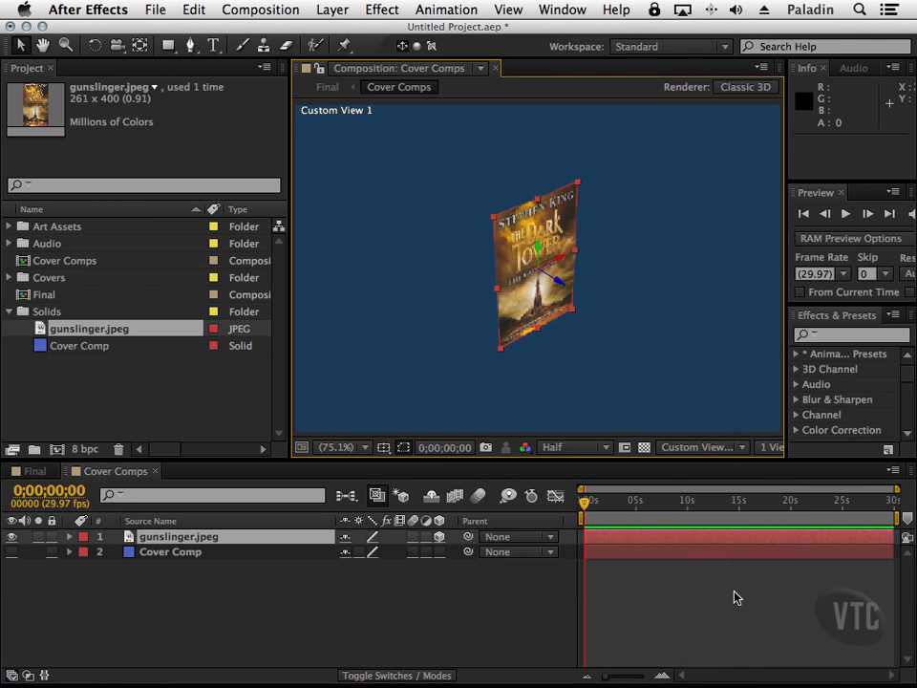
{"action": "left_click", "coordinate": [770, 449]}
{"action": "left_click", "coordinate": [726, 482]}
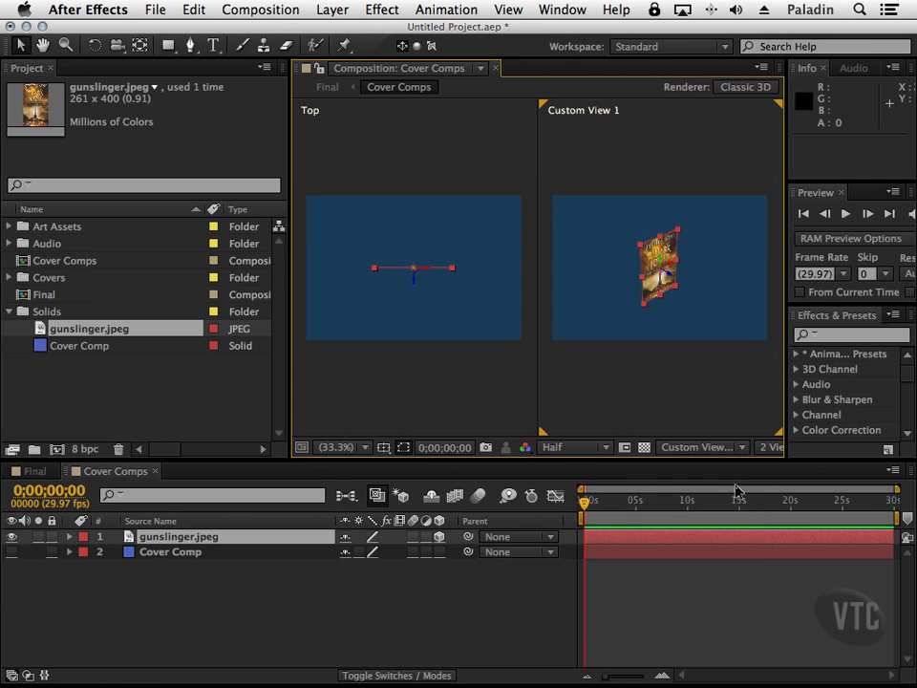
Switch the Top view of the Cover Comps composition to Active Camera.
{"action": "left_click", "coordinate": [376, 151]}
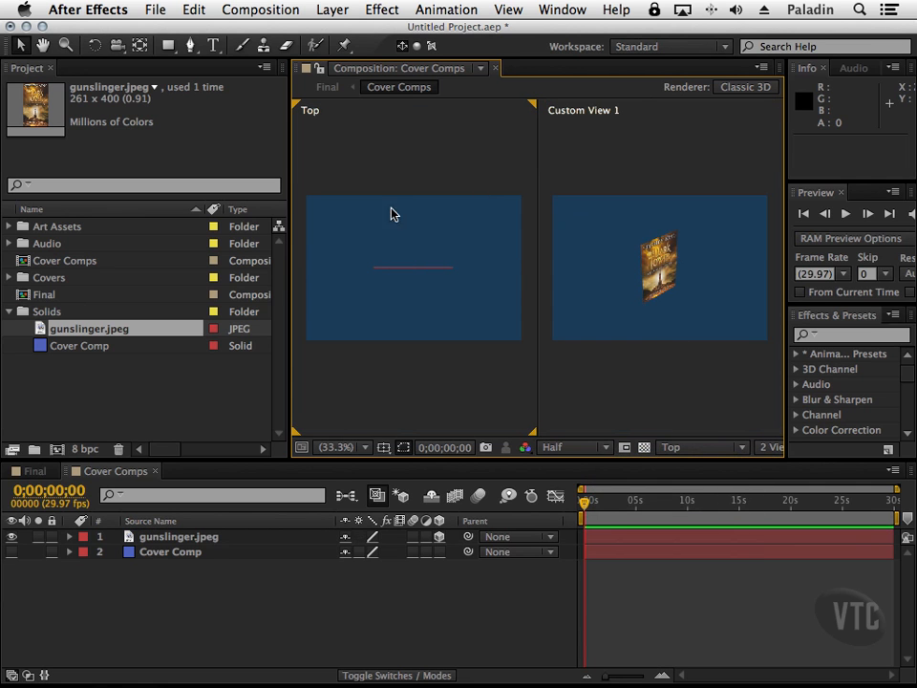
{"action": "left_click", "coordinate": [742, 448]}
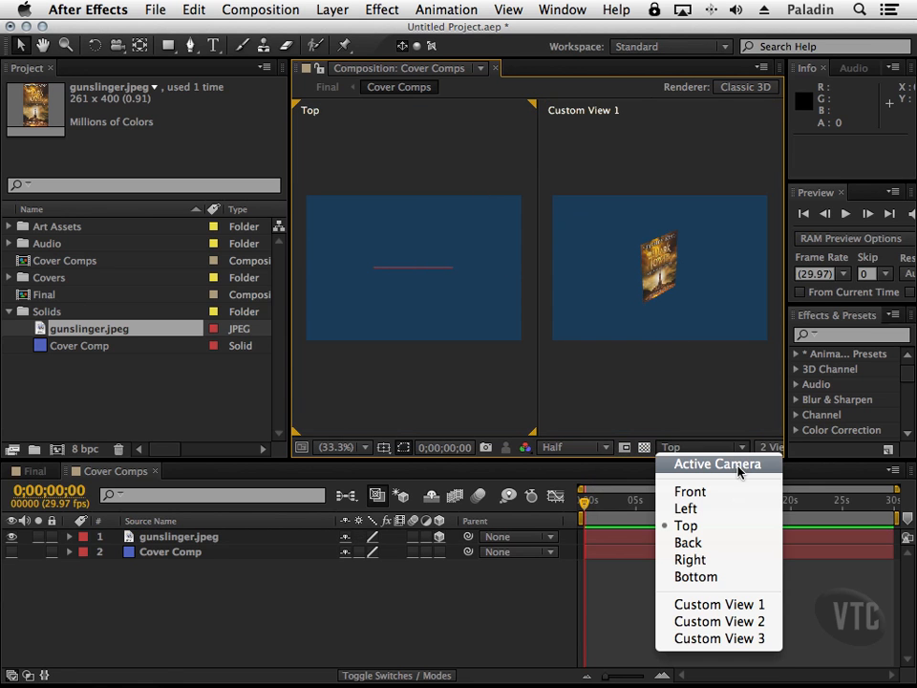
{"action": "left_click", "coordinate": [728, 466]}
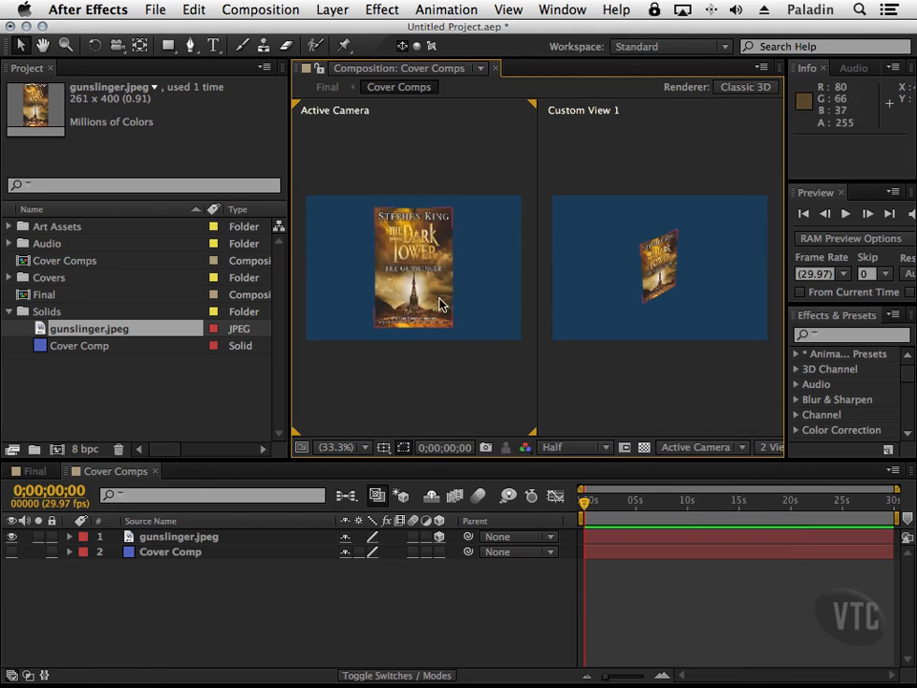
Keyframe gunslinger.jpeg's Position at 0;00;00;00, and at 0;00;04;28 move the cover up and toward the camera to 360.0, -55.8, -591.2.
{"action": "left_click", "coordinate": [667, 276]}
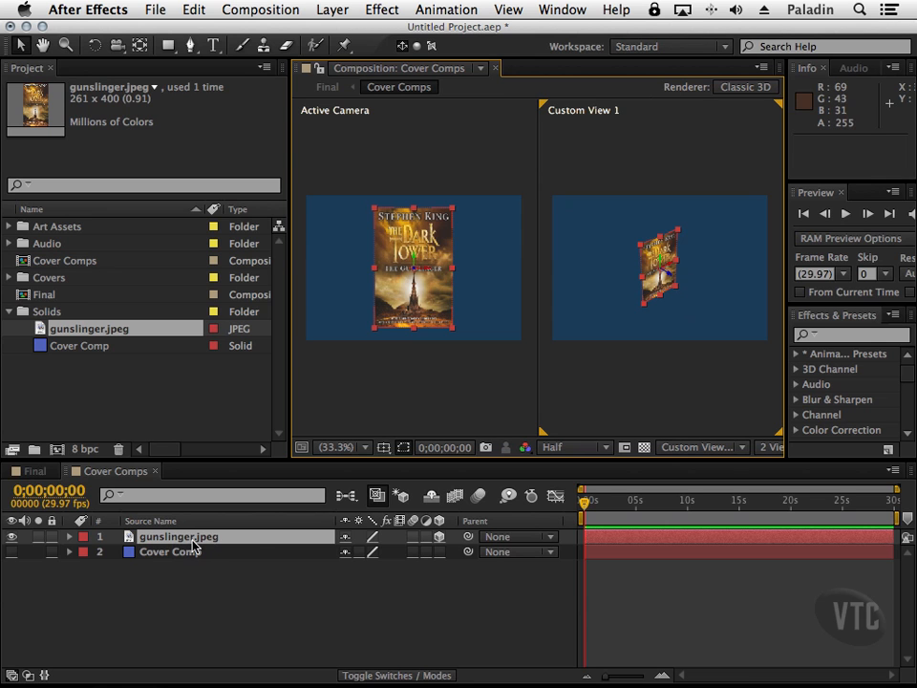
{"action": "key", "text": "p"}
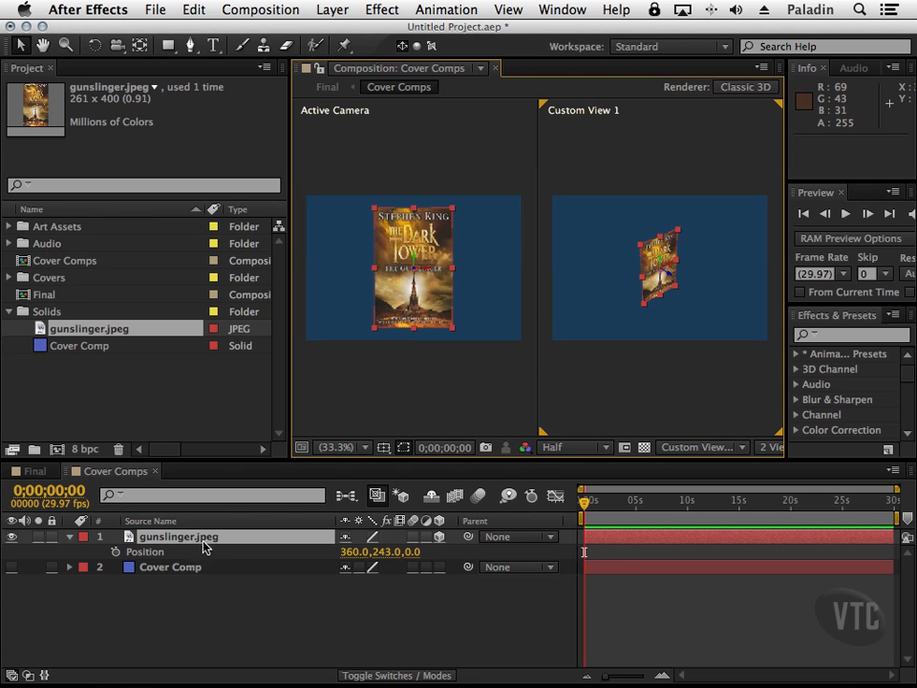
{"action": "left_click", "coordinate": [115, 554]}
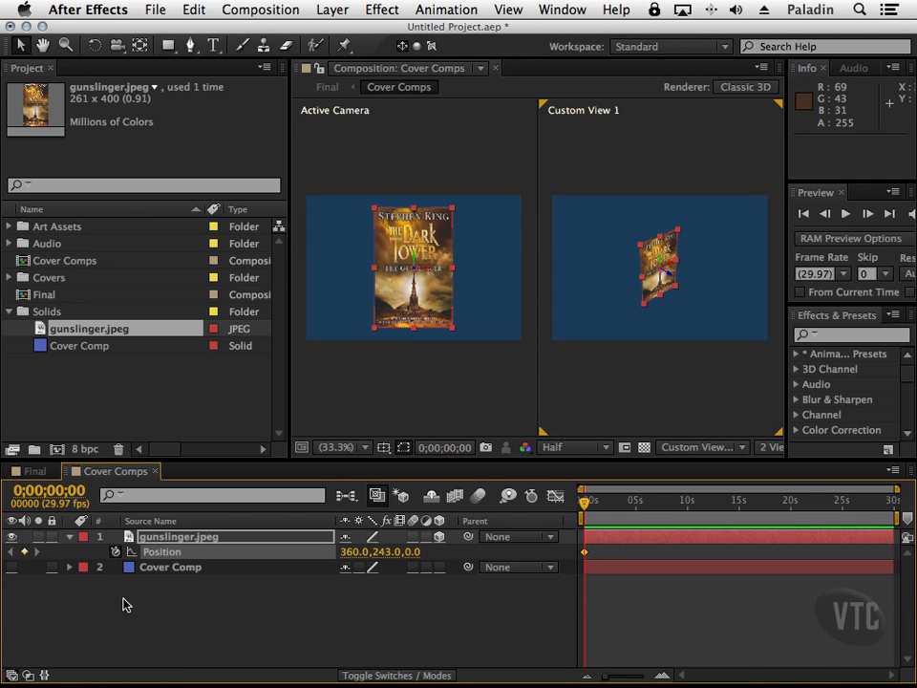
{"action": "left_click_drag", "start_coordinate": [586, 508], "coordinate": [637, 513]}
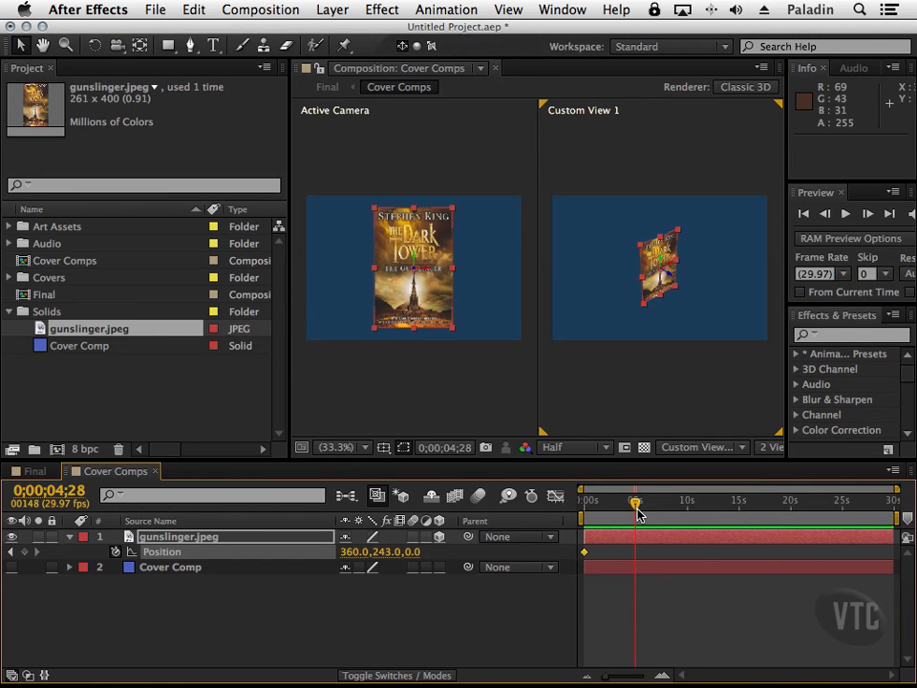
{"action": "left_click_drag", "start_coordinate": [674, 281], "coordinate": [776, 229]}
{"action": "left_click_drag", "start_coordinate": [635, 500], "coordinate": [620, 516]}
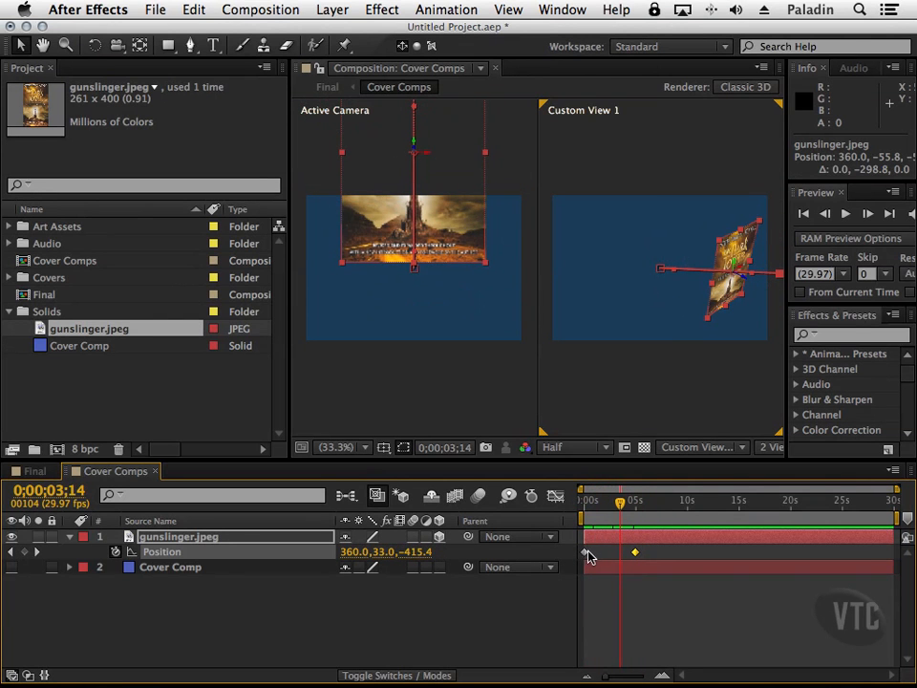
Swap the two Position keyframes so the off-screen one sits at the start and the centered one at about 0;00;05;03.
{"action": "mouse_move", "coordinate": [586, 560]}
{"action": "left_mouse_down"}
{"action": "mouse_move", "coordinate": [641, 557]}
{"action": "mouse_move", "coordinate": [587, 554]}
{"action": "left_mouse_up"}
{"action": "left_click_drag", "start_coordinate": [646, 554], "coordinate": [637, 553]}
{"action": "left_click_drag", "start_coordinate": [621, 504], "coordinate": [639, 531]}
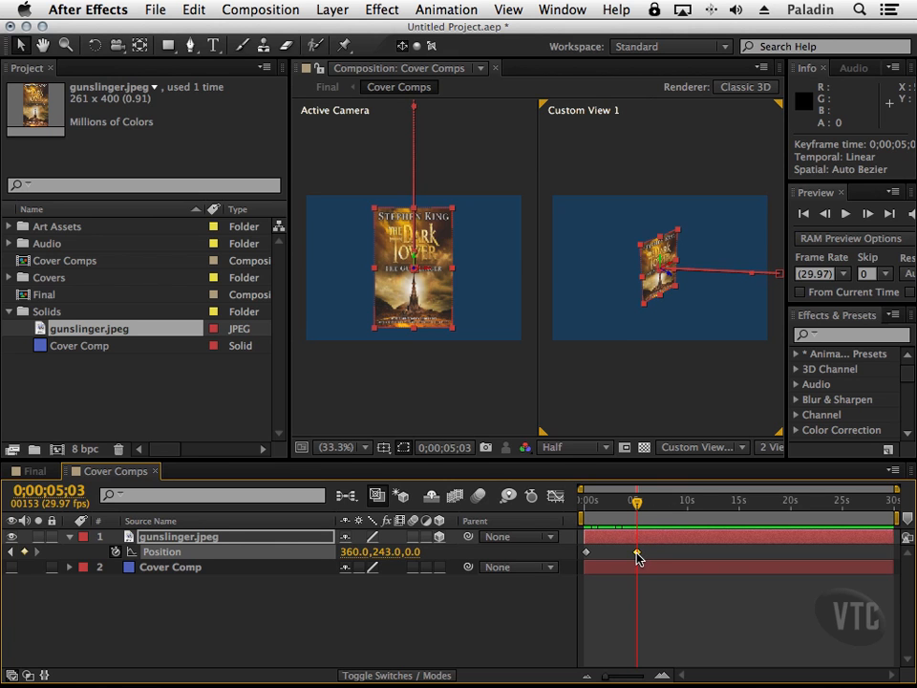
Copy the centered Position keyframe at 0;00;05;03 and paste it at 0;00;07;08 to hold the cover in place.
{"action": "double_click", "coordinate": [637, 553]}
{"action": "left_click", "coordinate": [481, 422]}
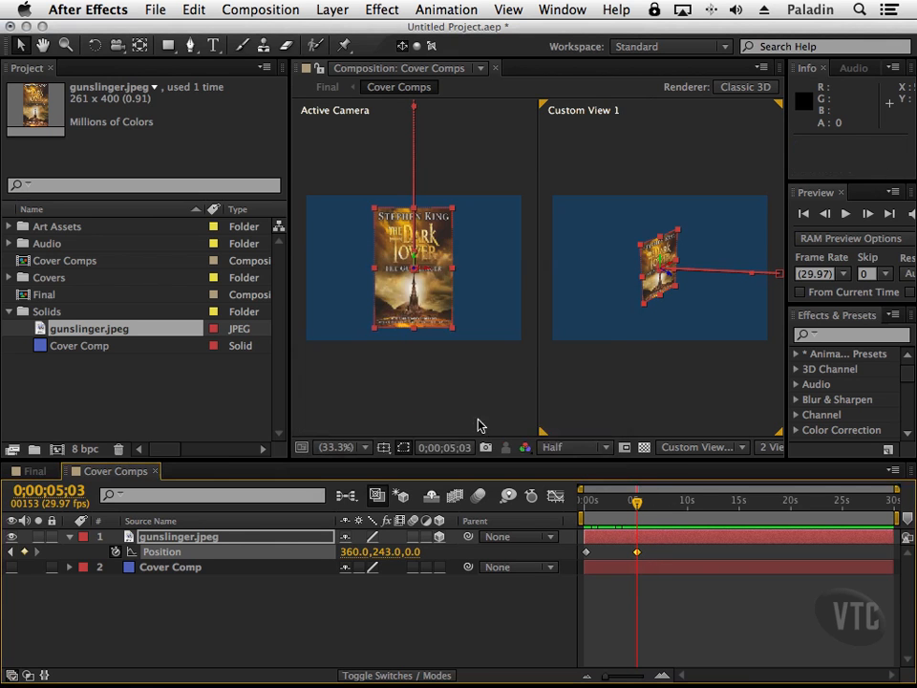
{"action": "left_click", "coordinate": [195, 11]}
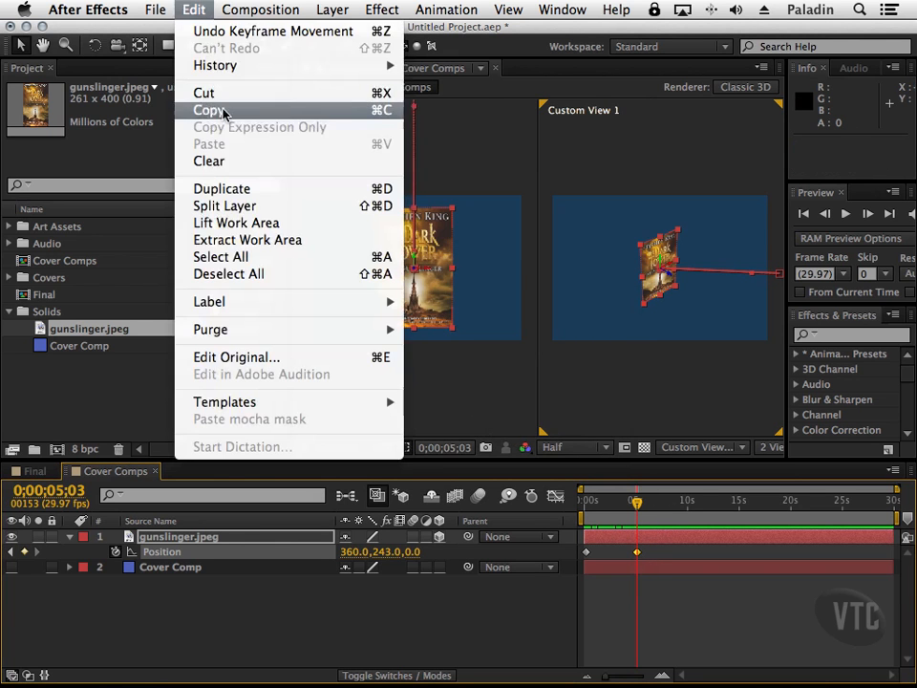
{"action": "left_click", "coordinate": [204, 107]}
{"action": "left_click_drag", "start_coordinate": [642, 510], "coordinate": [666, 514]}
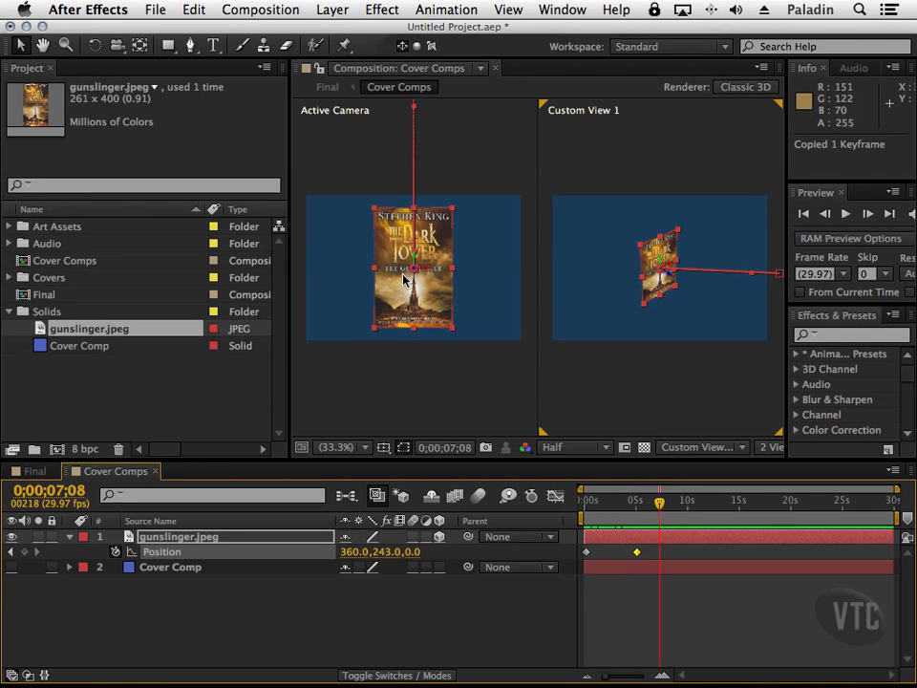
{"action": "left_click", "coordinate": [195, 10]}
{"action": "left_click", "coordinate": [235, 144]}
At 0;00;10;07, push the gunslinger cover back in depth to a Z position of 1516.2.
{"action": "left_click_drag", "start_coordinate": [659, 509], "coordinate": [686, 512]}
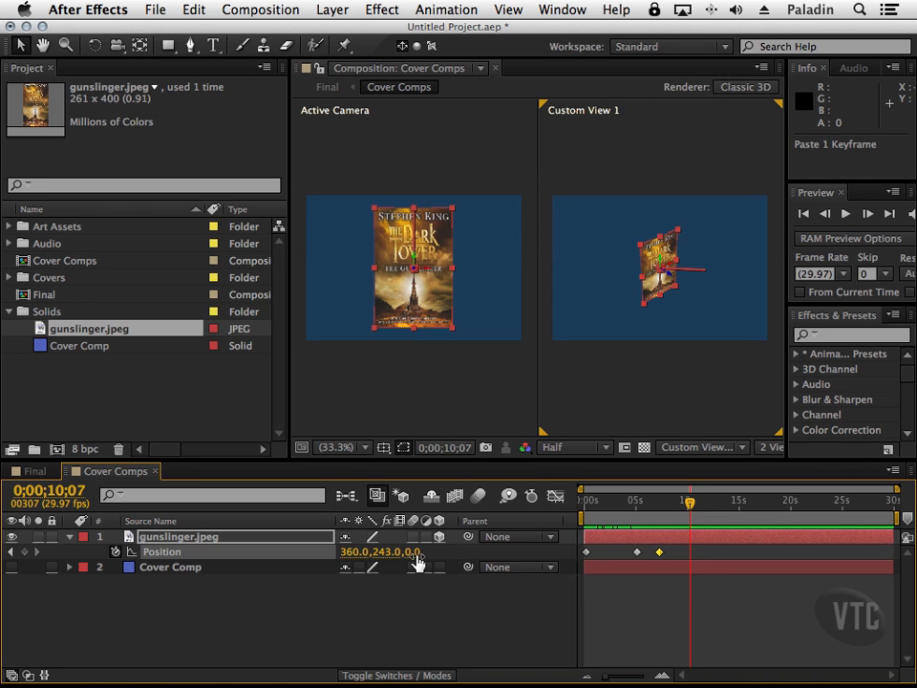
{"action": "left_click_drag", "start_coordinate": [417, 562], "coordinate": [827, 537]}
{"action": "left_click_drag", "start_coordinate": [427, 555], "coordinate": [790, 571]}
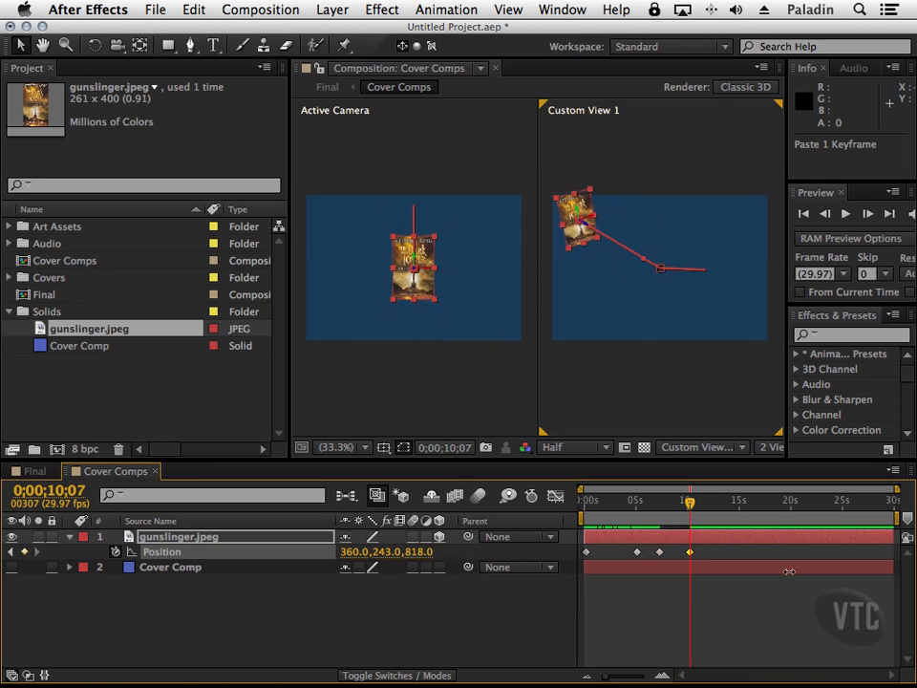
{"action": "left_click_drag", "start_coordinate": [420, 554], "coordinate": [789, 536]}
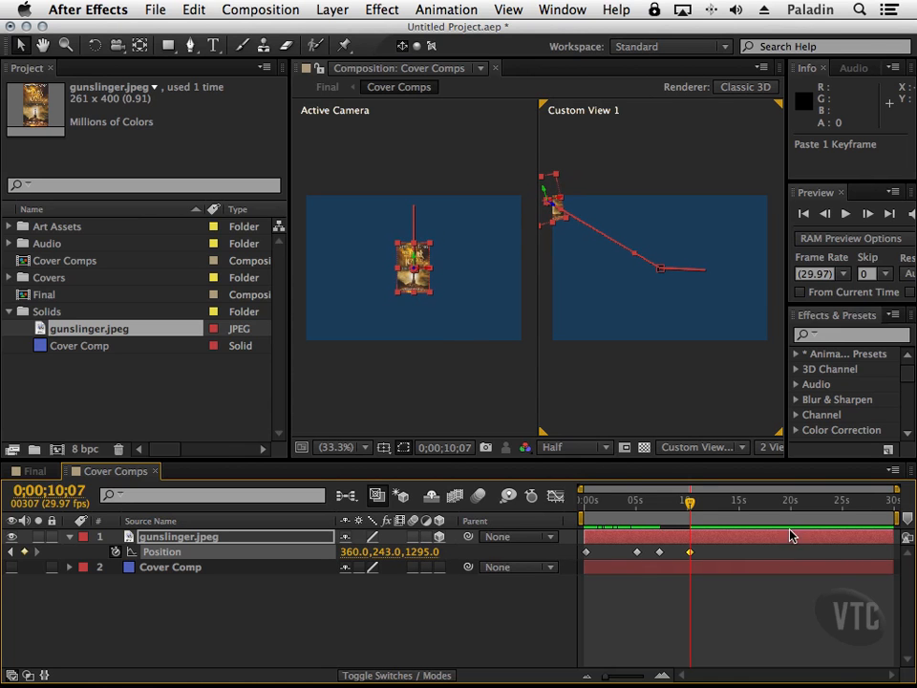
{"action": "left_click_drag", "start_coordinate": [555, 211], "coordinate": [493, 232]}
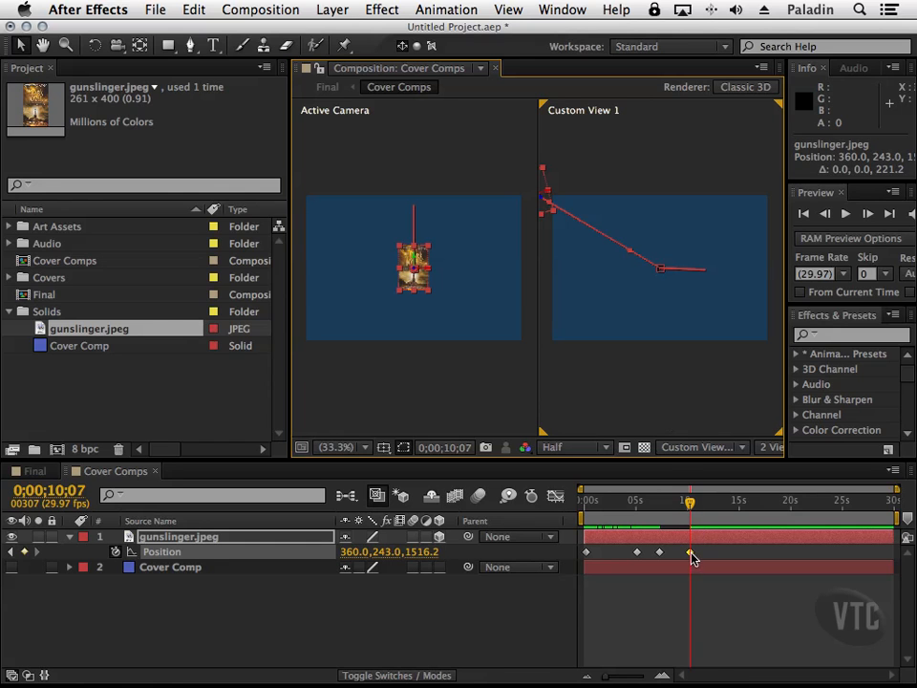
Copy the 0;00;10;07 Position keyframe to 0;00;11;29 and move the cover there down and left to 285.0, 468.0, 1516.2.
{"action": "left_click", "coordinate": [194, 9]}
{"action": "left_click", "coordinate": [200, 109]}
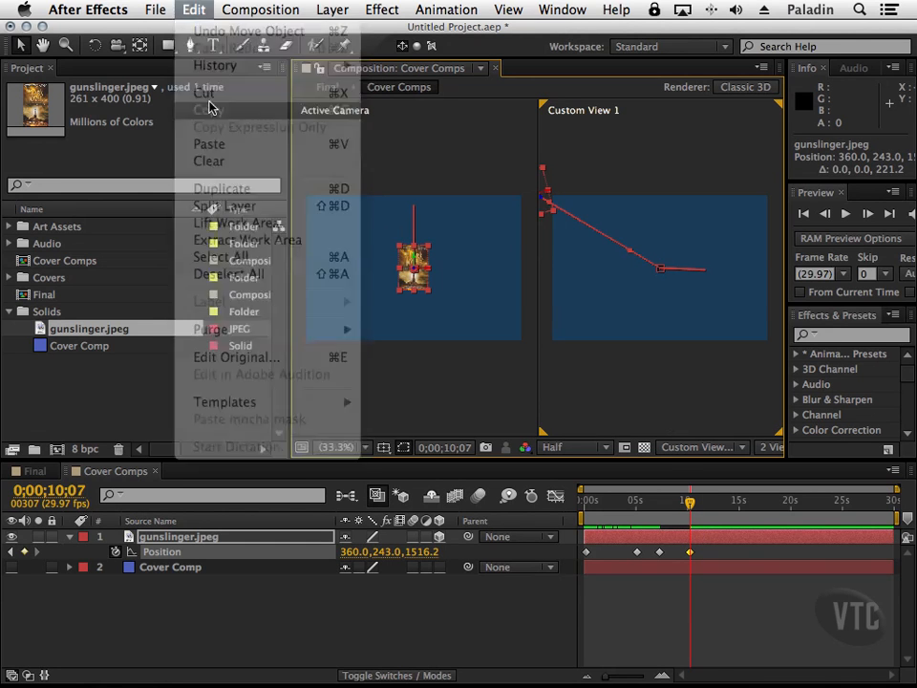
{"action": "left_click_drag", "start_coordinate": [684, 518], "coordinate": [710, 514]}
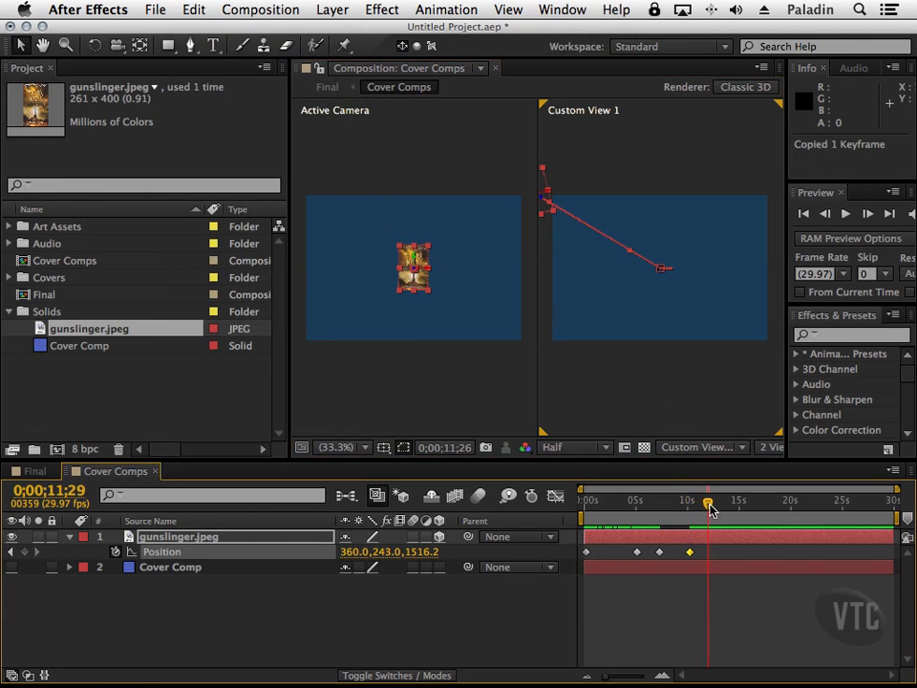
{"action": "left_click", "coordinate": [197, 9]}
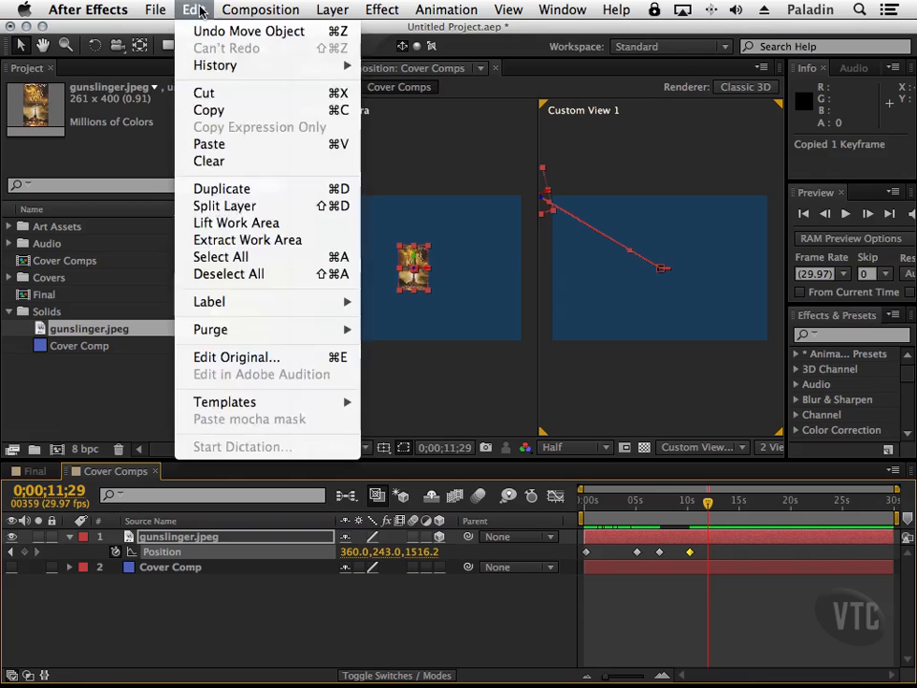
{"action": "left_click", "coordinate": [211, 143]}
{"action": "left_click_drag", "start_coordinate": [416, 271], "coordinate": [404, 305]}
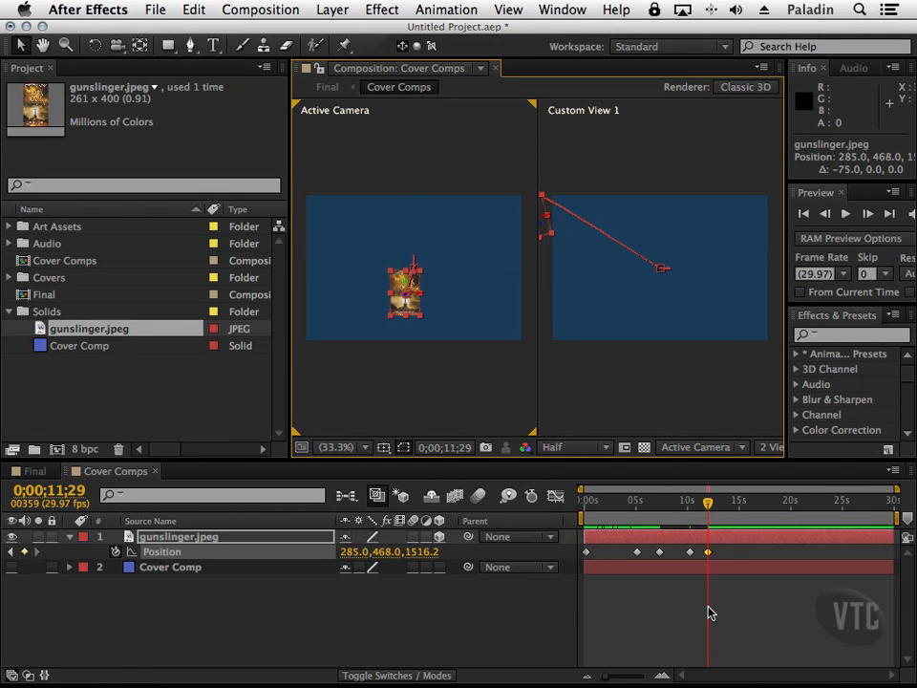
Play back the gunslinger cover animation from the beginning of the composition to check its motion.
{"action": "key", "text": "Home"}
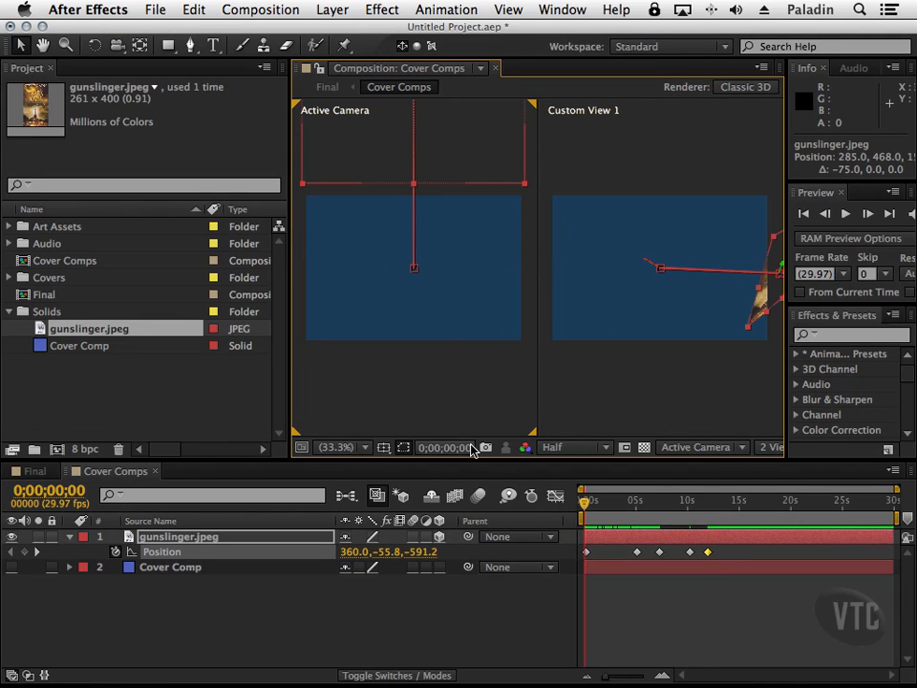
{"action": "left_click", "coordinate": [444, 432]}
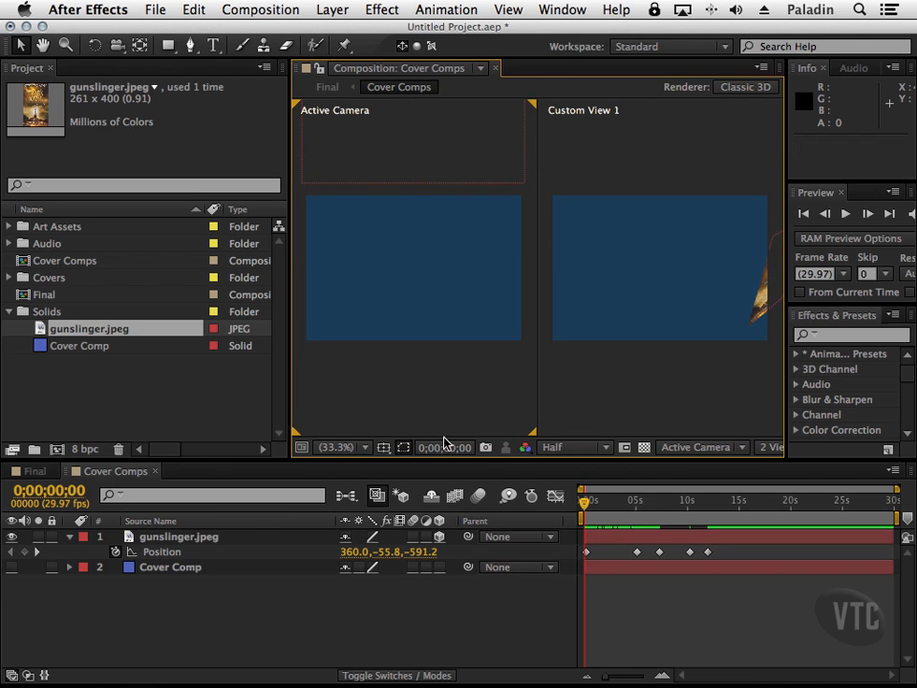
{"action": "key", "text": "space"}
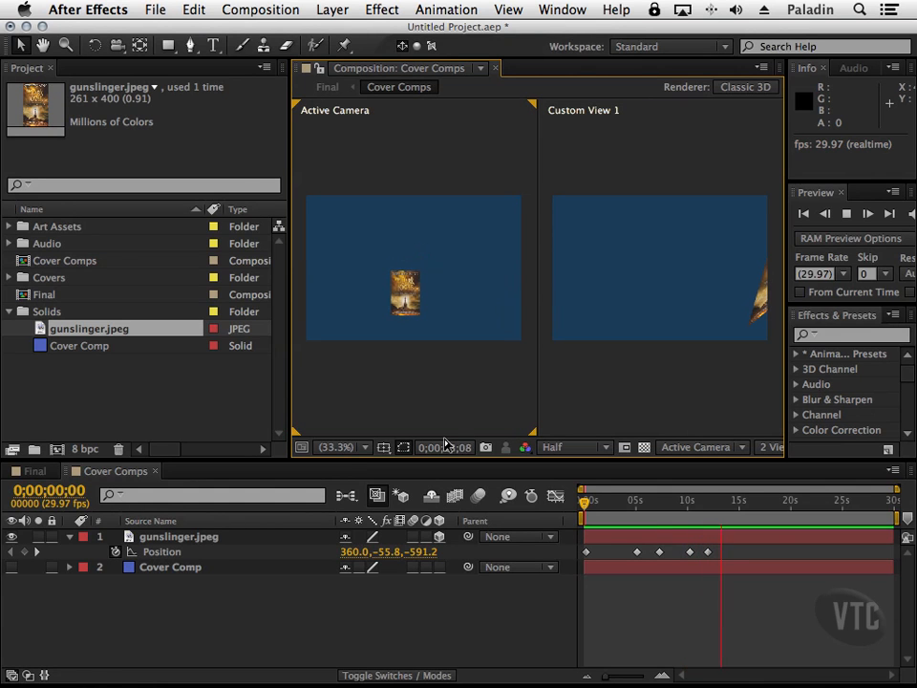
{"action": "key", "text": "space"}
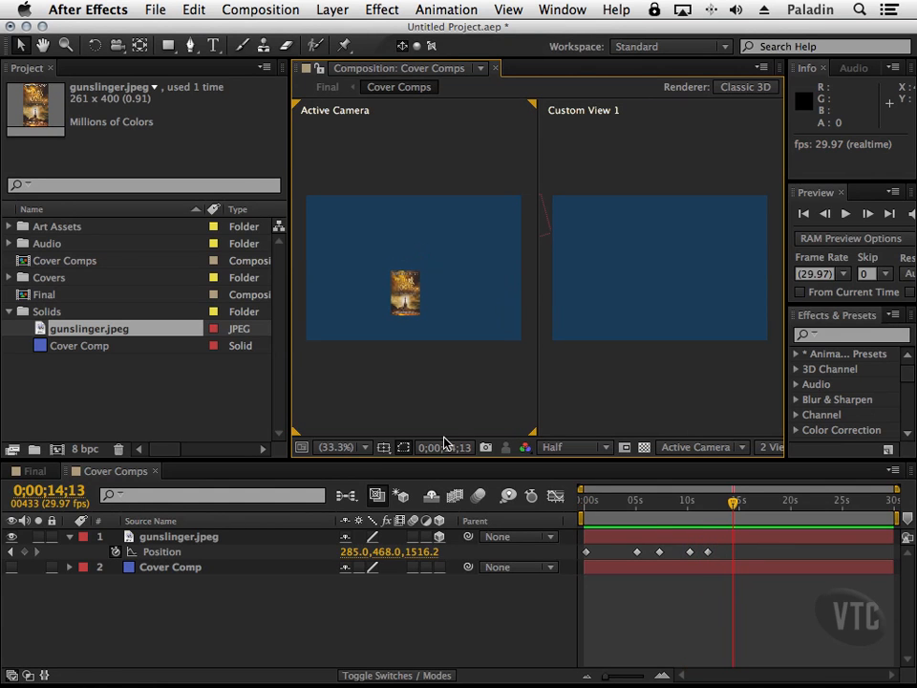